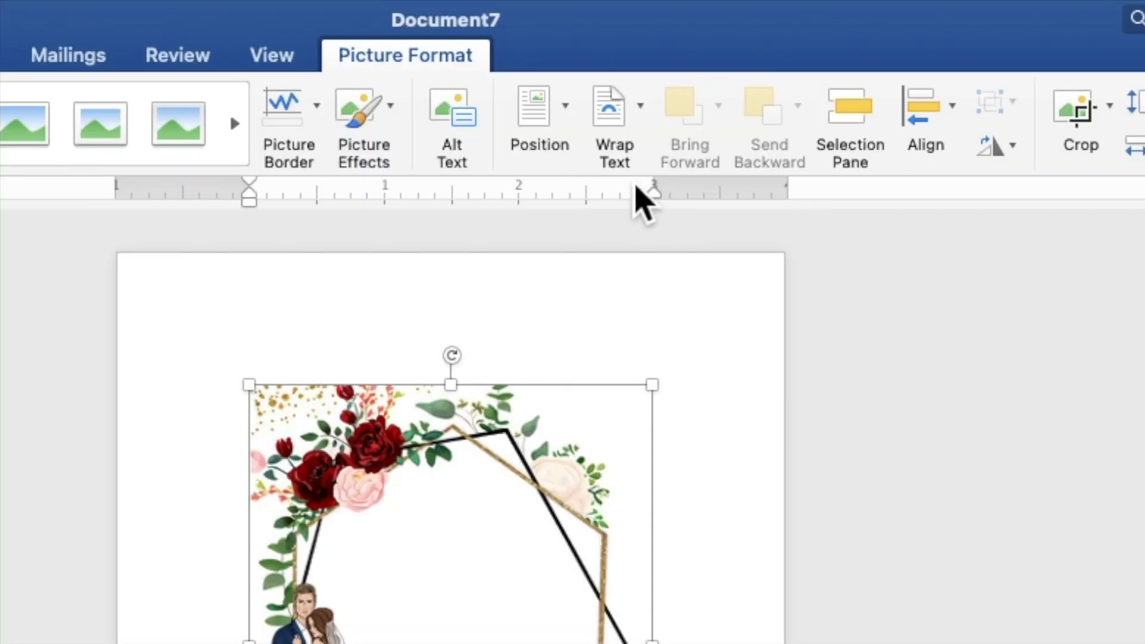
- Put the floral frame behind the text and stretch it to 7" by 5.39" to fill the page
{"action": "left_click", "coordinate": [631, 122]}
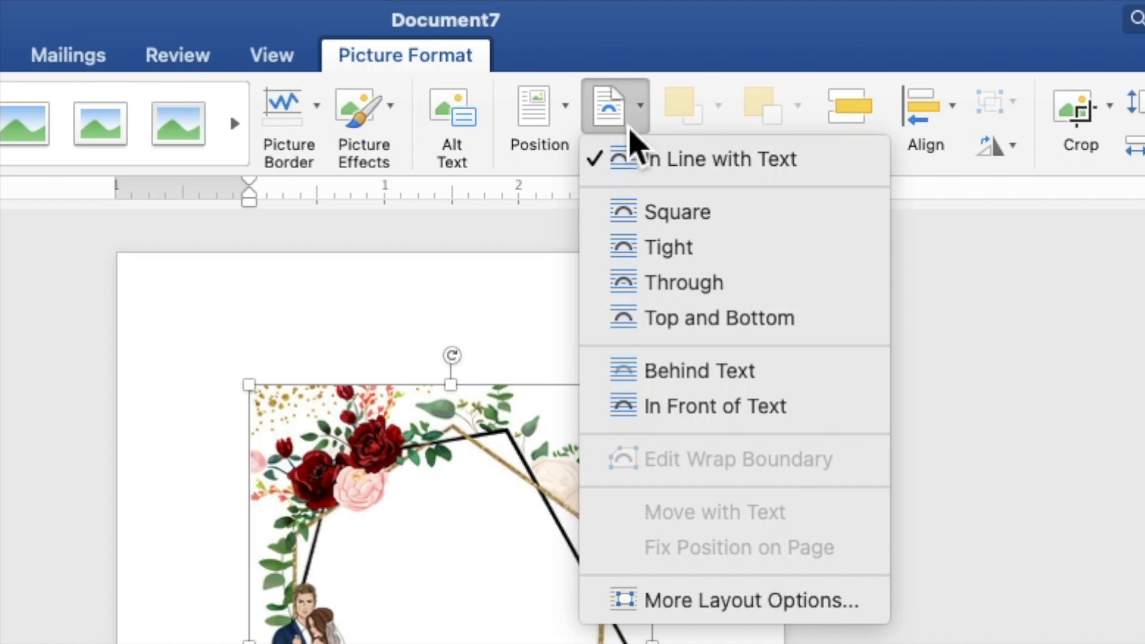
{"action": "left_click", "coordinate": [664, 373]}
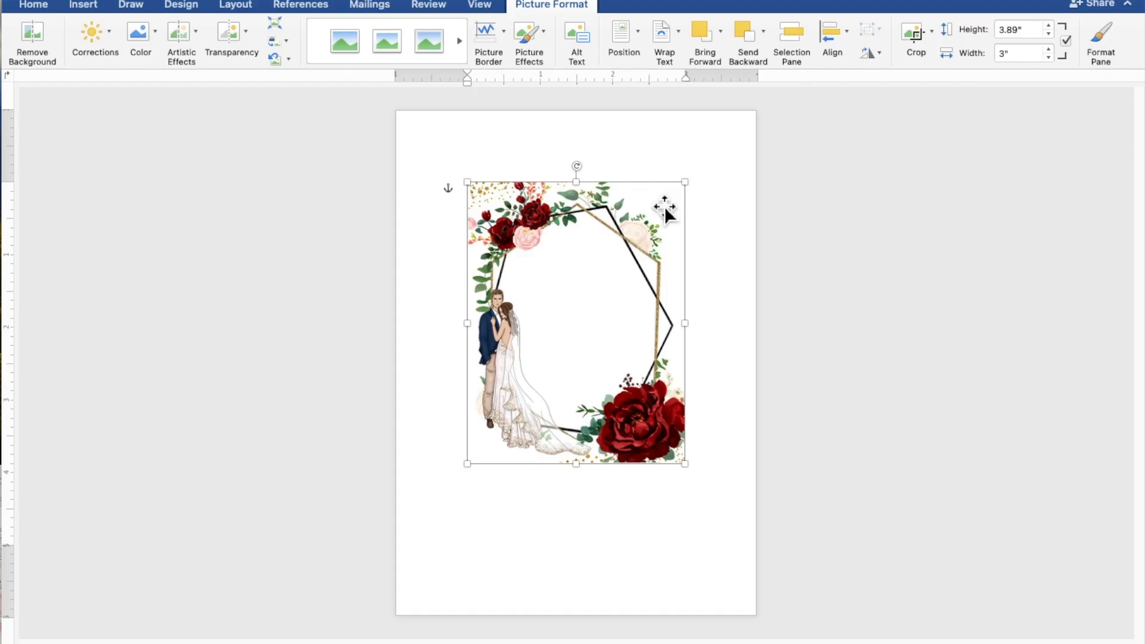
{"action": "left_click_drag", "start_coordinate": [623, 240], "coordinate": [552, 167]}
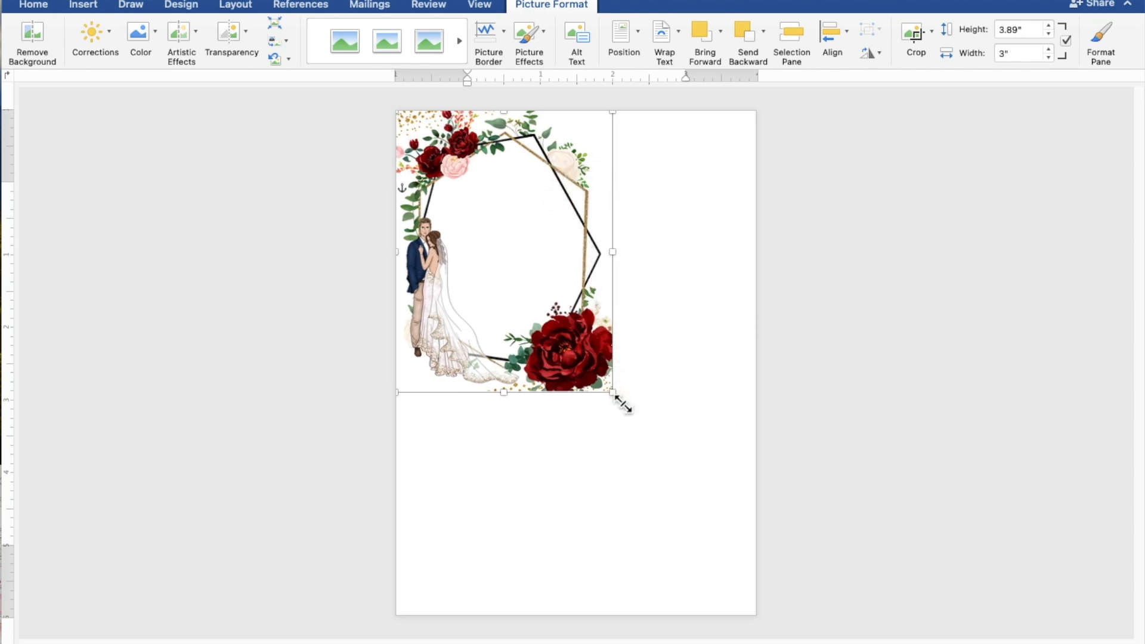
{"action": "left_click_drag", "start_coordinate": [621, 401], "coordinate": [746, 619]}
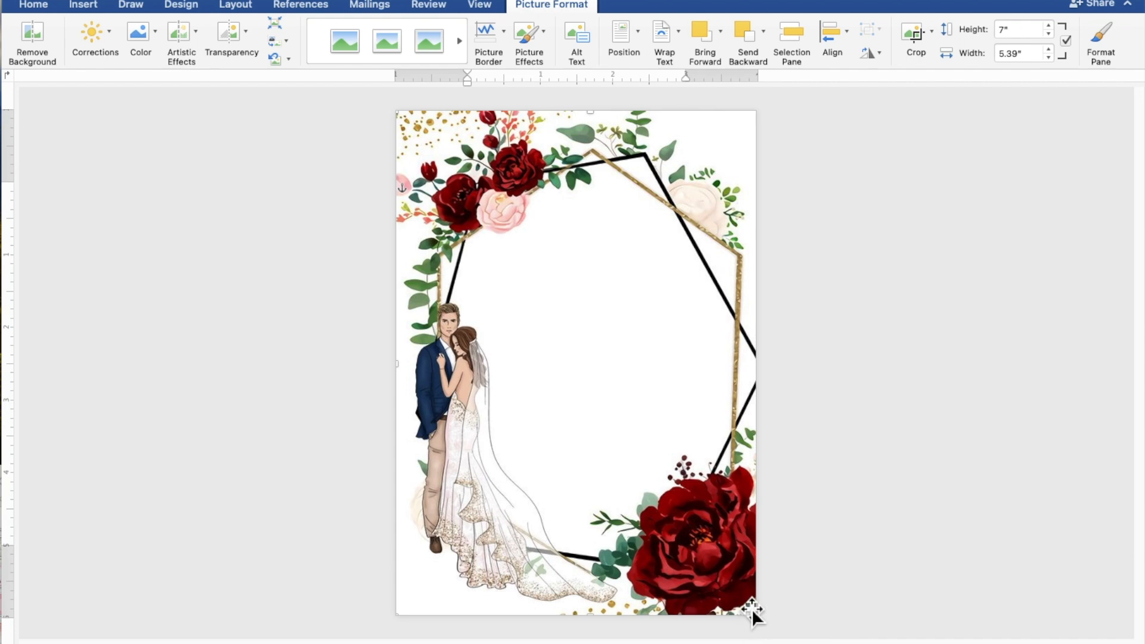
{"action": "key", "text": "Left"}
{"action": "key", "text": "Left"}
{"action": "key", "text": "Left"}
{"action": "key", "text": "Left"}
{"action": "key", "text": "Left"}
{"action": "key", "text": "Left"}
{"action": "key", "text": "Left"}
{"action": "key", "text": "Left"}
{"action": "key", "text": "Left"}
{"action": "key", "text": "Left"}
{"action": "key", "text": "Left"}
{"action": "key", "text": "Left"}
{"action": "key", "text": "Left"}
{"action": "key", "text": "Left"}
{"action": "key", "text": "Left"}
{"action": "key", "text": "Left"}
{"action": "key", "text": "Left"}
{"action": "key", "text": "Left"}
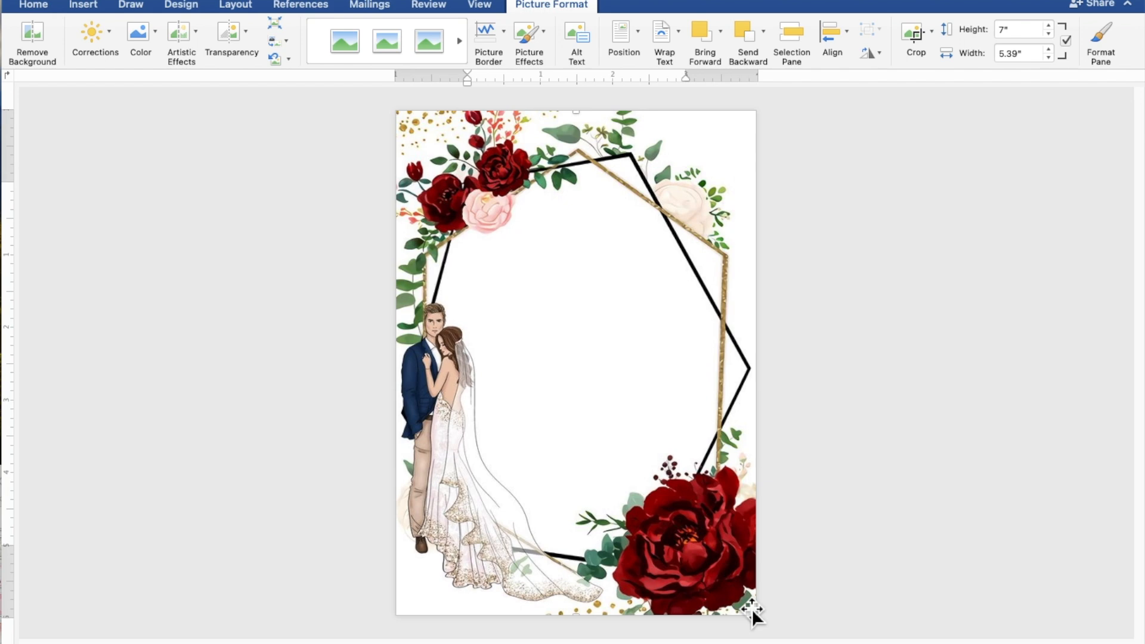
{"action": "key", "text": "Left"}
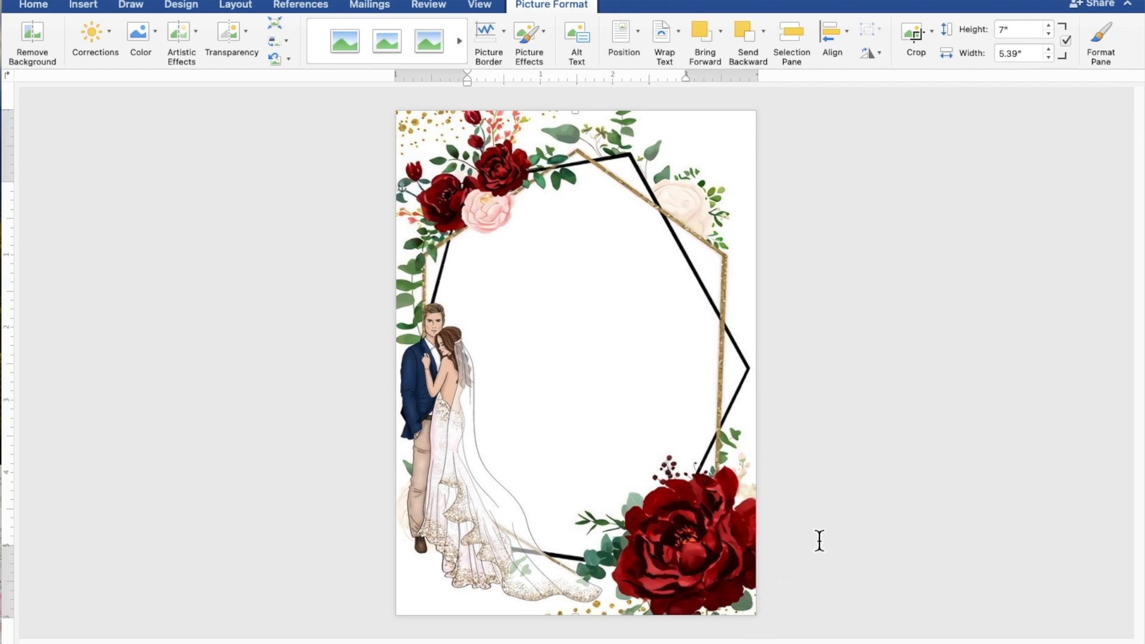
- Draw a 4.92" by 4.53" rectangle over the centre of the floral frame
{"action": "left_click", "coordinate": [952, 450]}
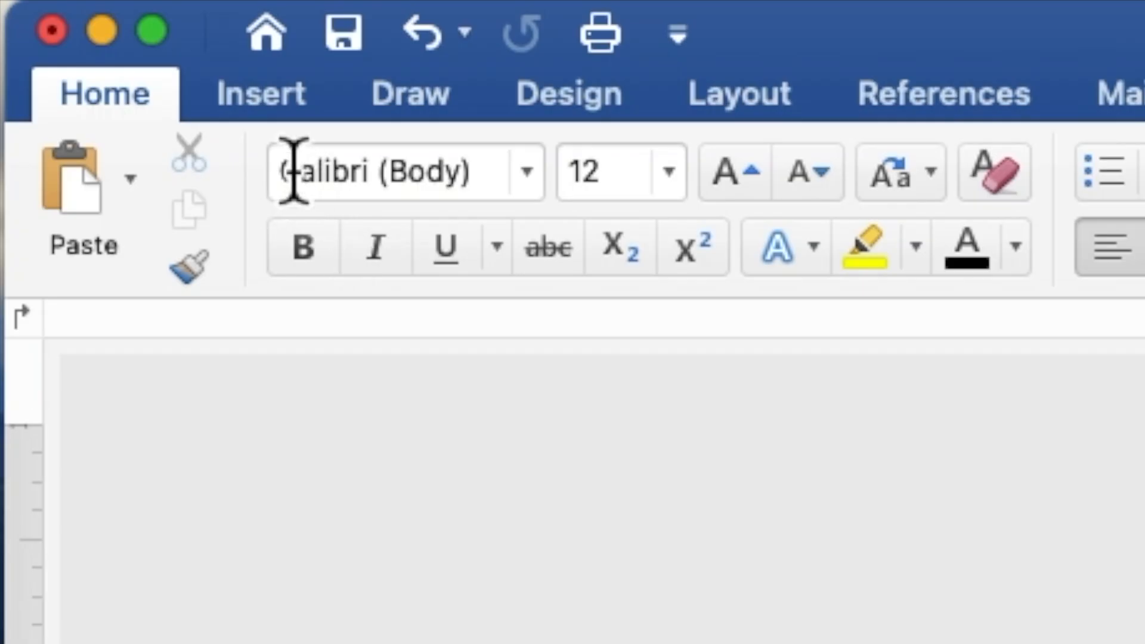
{"action": "left_click", "coordinate": [261, 107]}
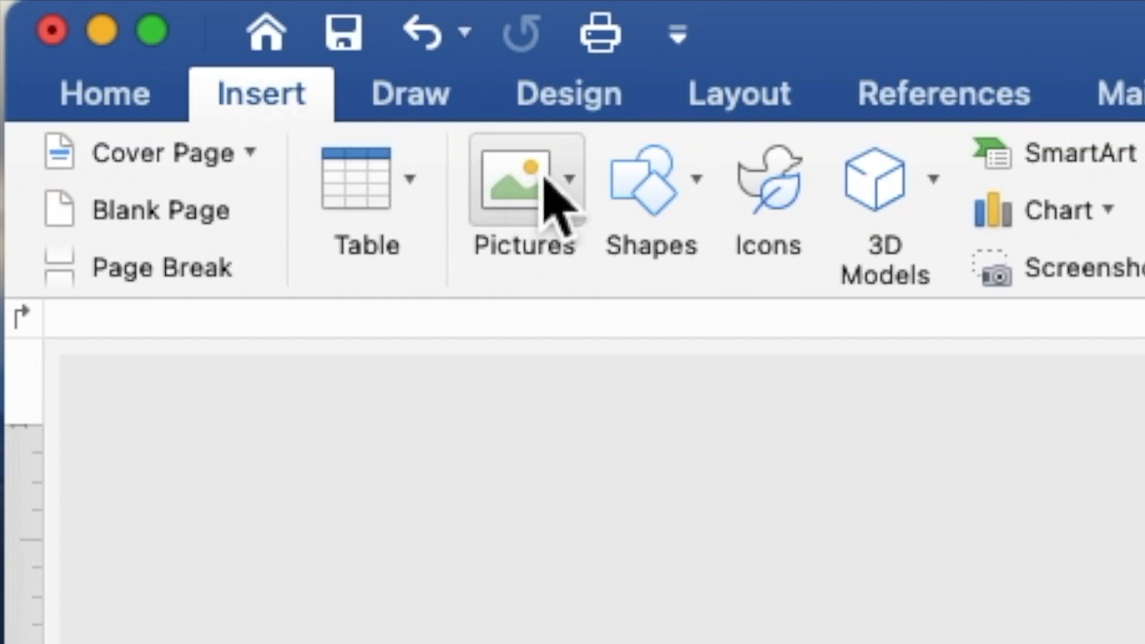
{"action": "left_click", "coordinate": [673, 212]}
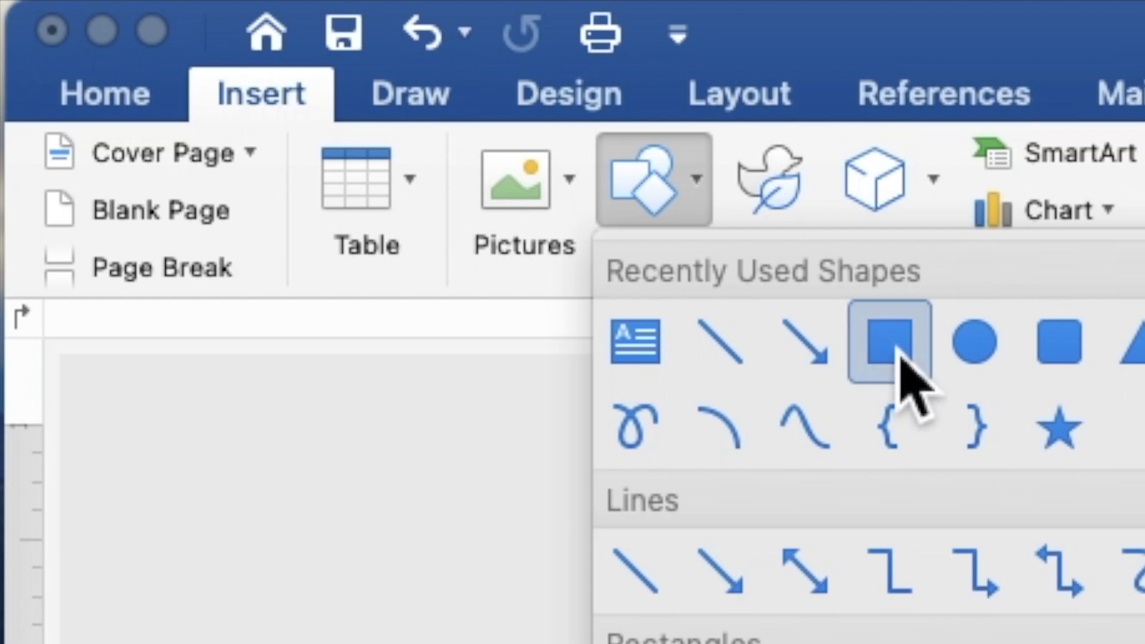
{"action": "left_click", "coordinate": [876, 339]}
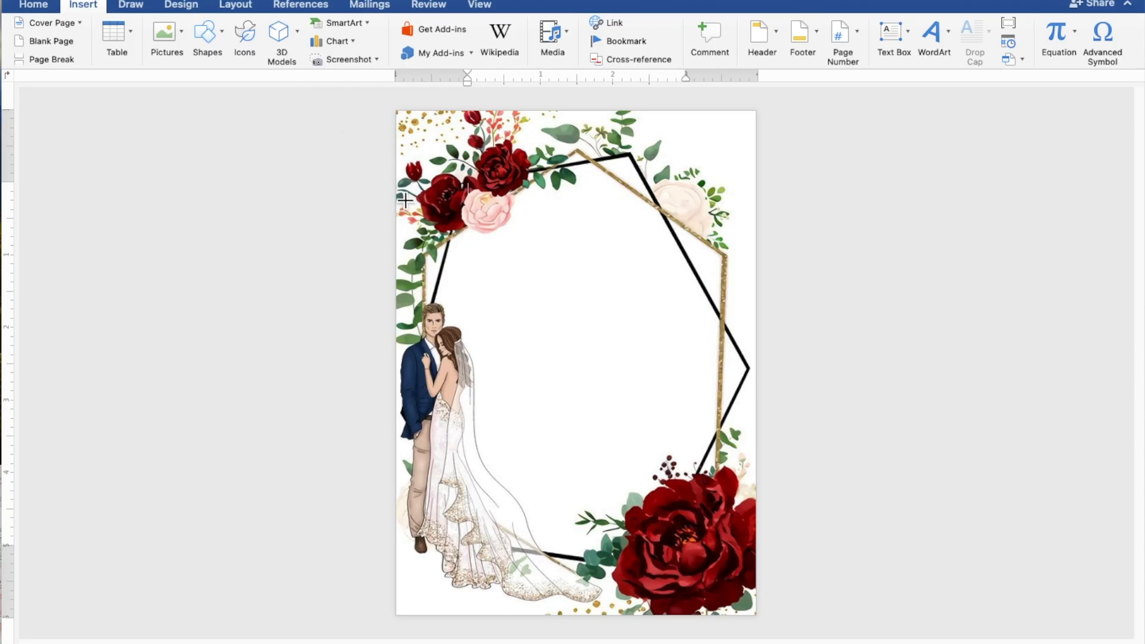
{"action": "mouse_move", "coordinate": [412, 193]}
{"action": "left_mouse_down"}
{"action": "mouse_move", "coordinate": [469, 308]}
{"action": "mouse_move", "coordinate": [600, 468]}
{"action": "mouse_move", "coordinate": [695, 539]}
{"action": "mouse_move", "coordinate": [748, 556]}
{"action": "left_mouse_up"}
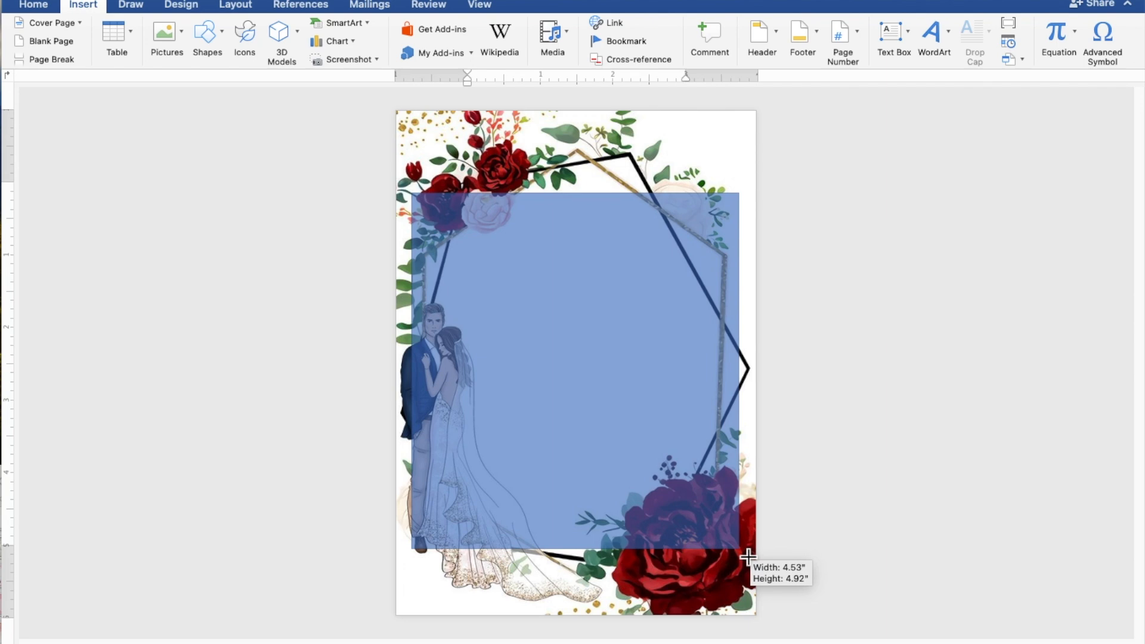
{"action": "left_click_drag", "start_coordinate": [748, 556], "coordinate": [748, 556]}
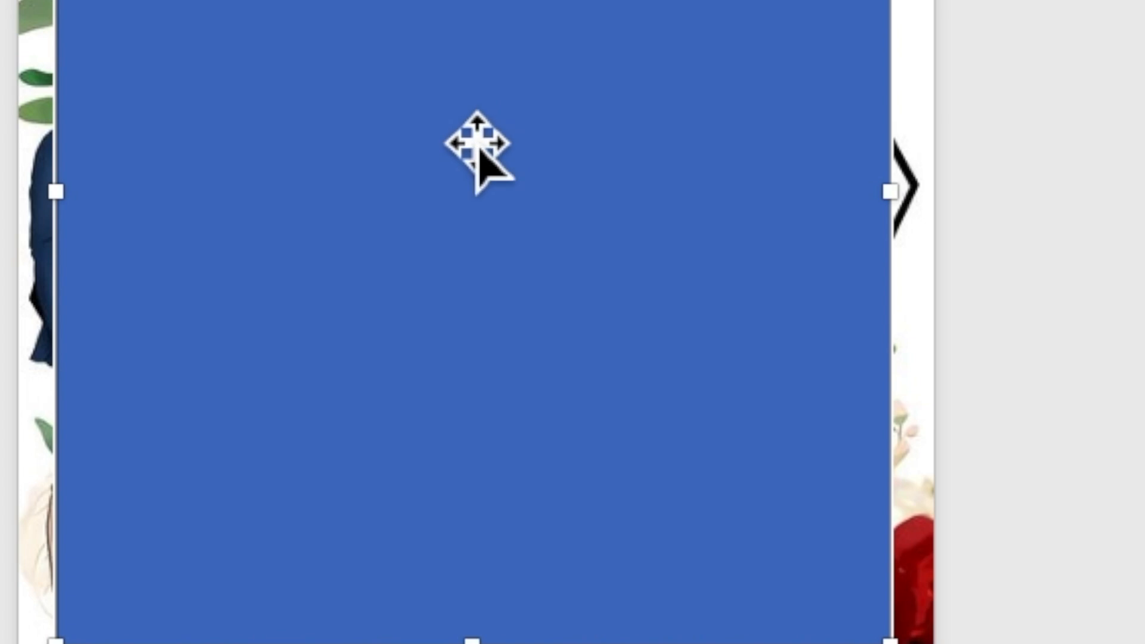
- Set the blue rectangle up to hold typed text
{"action": "right_click", "coordinate": [463, 131]}
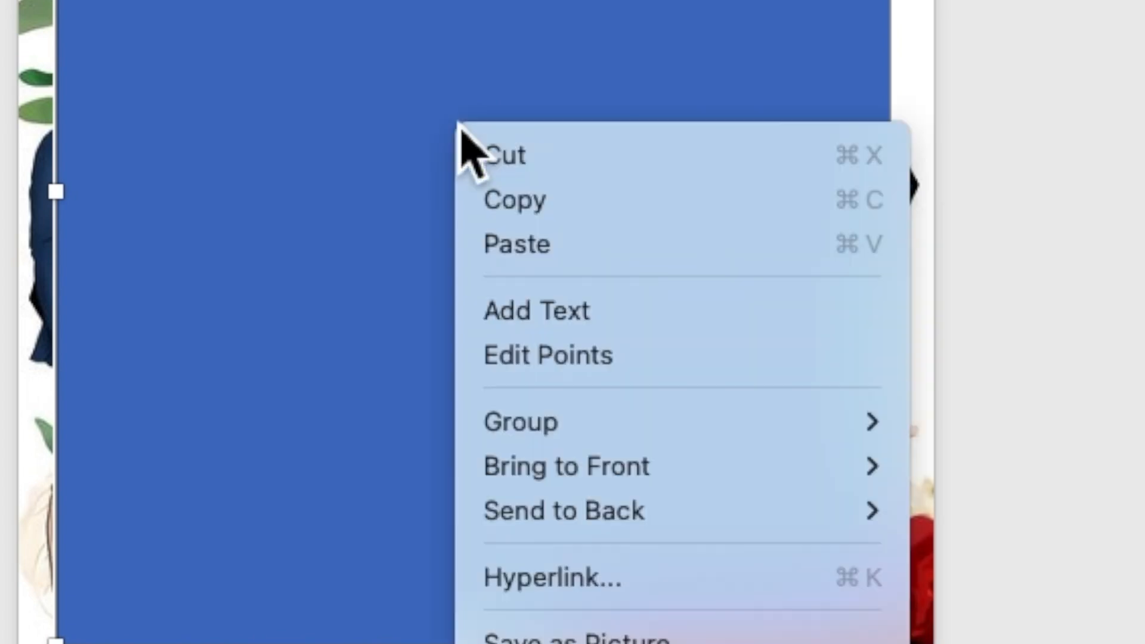
{"action": "left_click", "coordinate": [524, 322]}
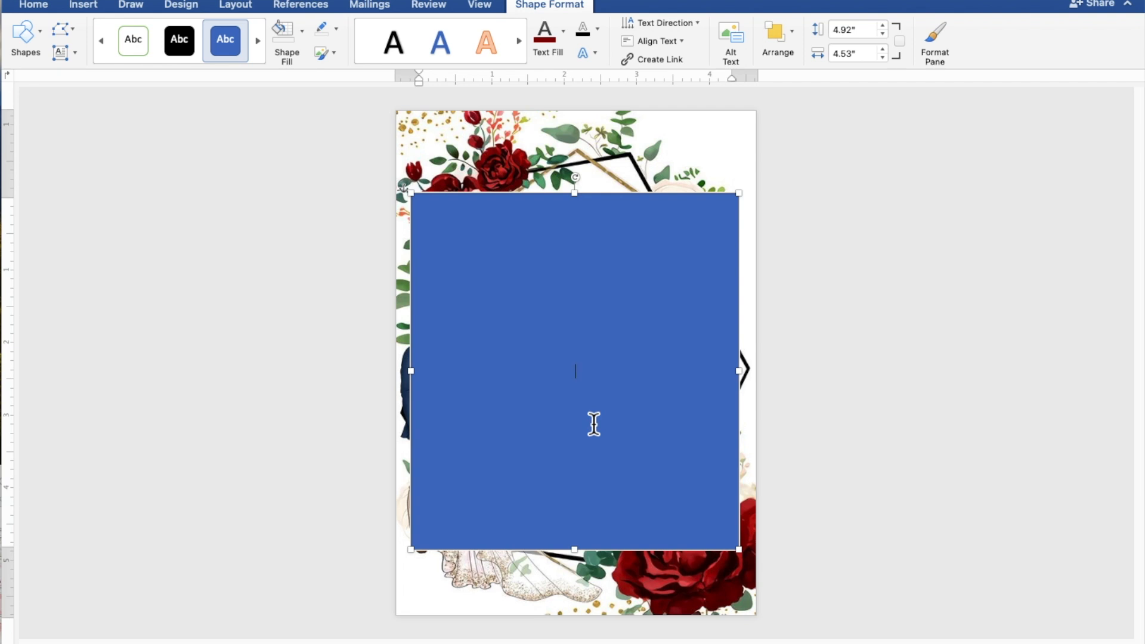
{"action": "scroll", "coordinate": [594, 424], "scroll_direction": "up", "scroll_amount": 5}
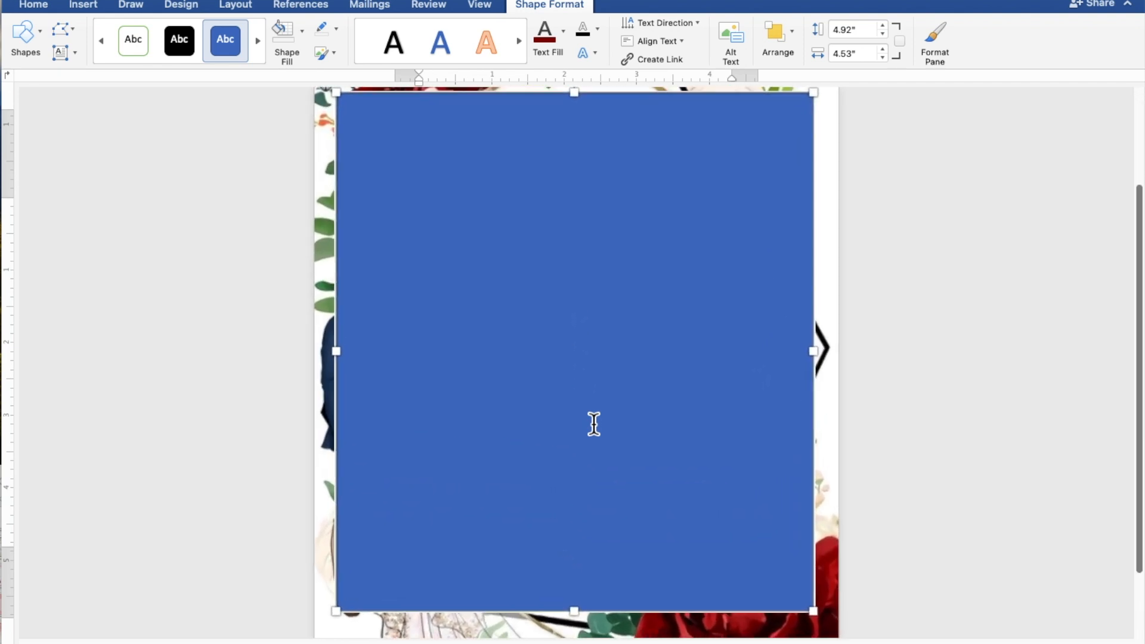
{"action": "scroll", "coordinate": [594, 424], "scroll_direction": "up", "scroll_amount": 4}
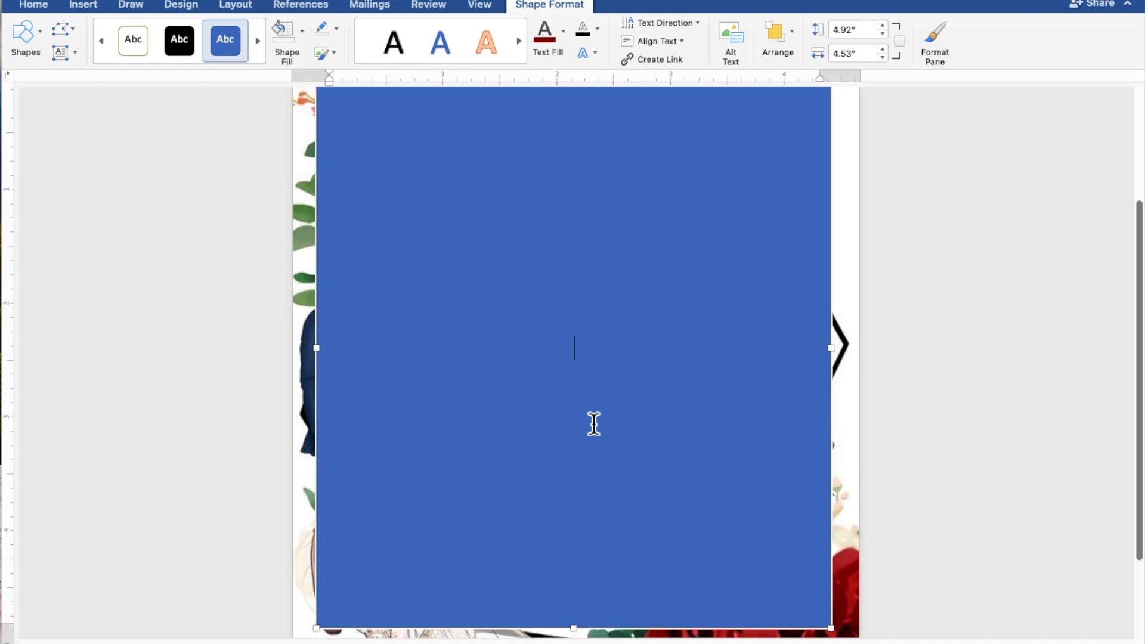
{"action": "scroll", "coordinate": [594, 424], "scroll_direction": "up", "scroll_amount": 2}
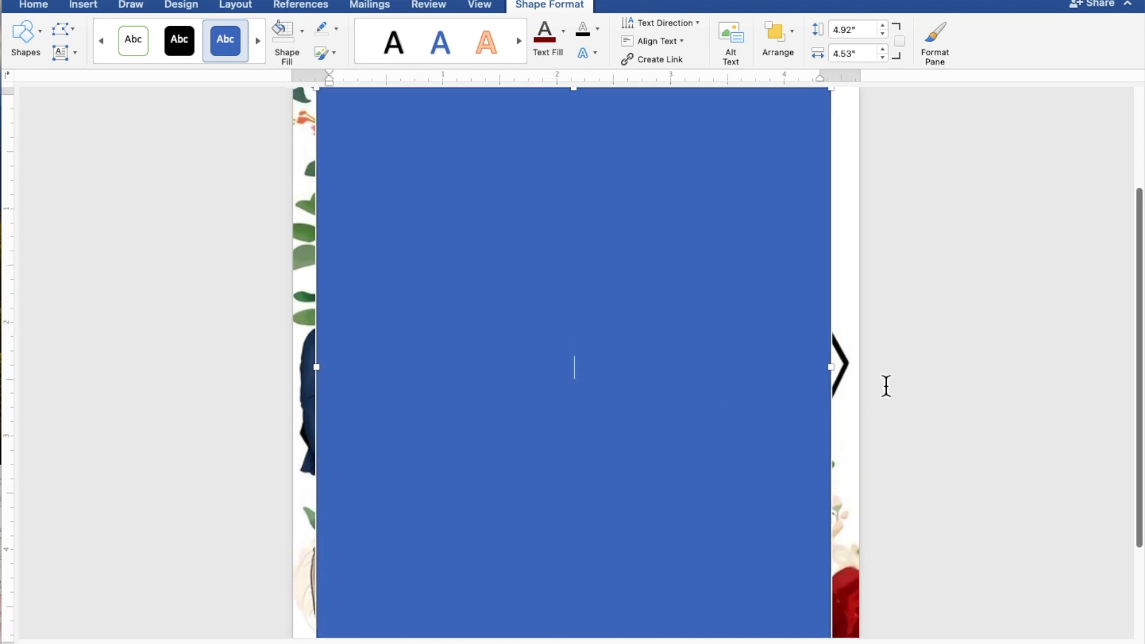
- Type TOGETHER WITH THEIR FAMILIES, the groom's name, AND, and the bride's name on separate lines
{"action": "type", "text": "TOGETHER"}
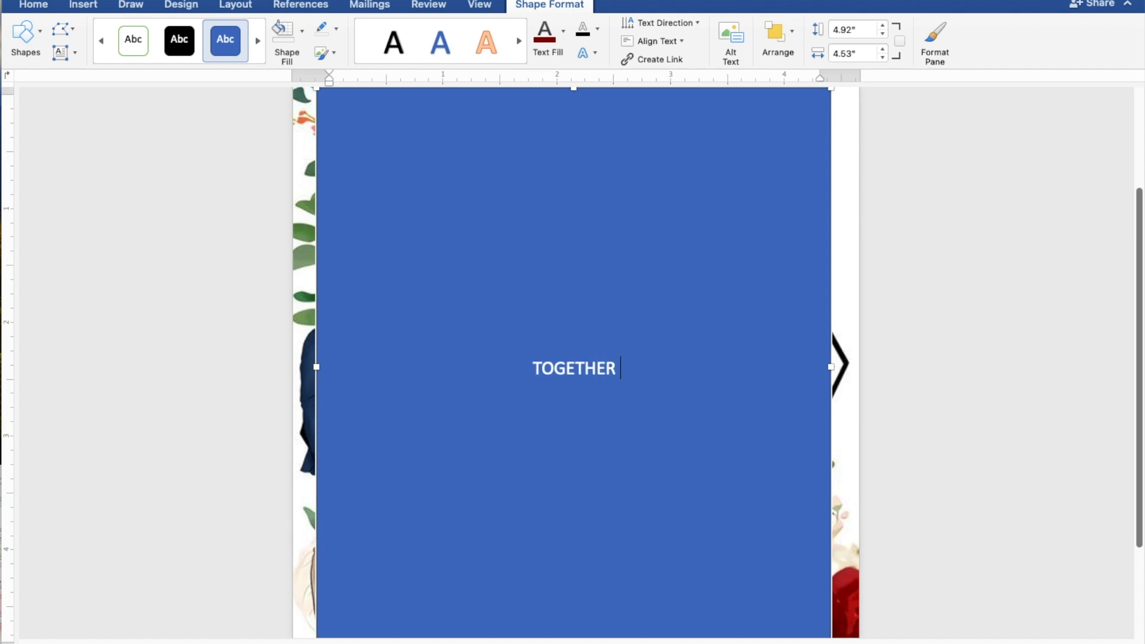
{"action": "type", "text": " WIT"}
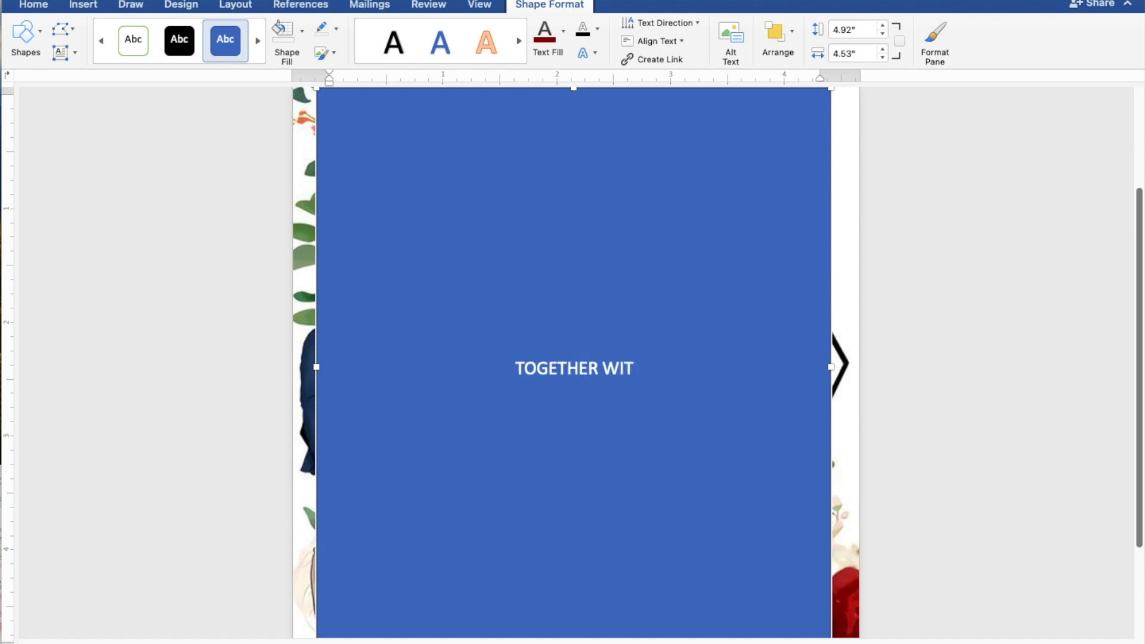
{"action": "type", "text": "H THEIR "}
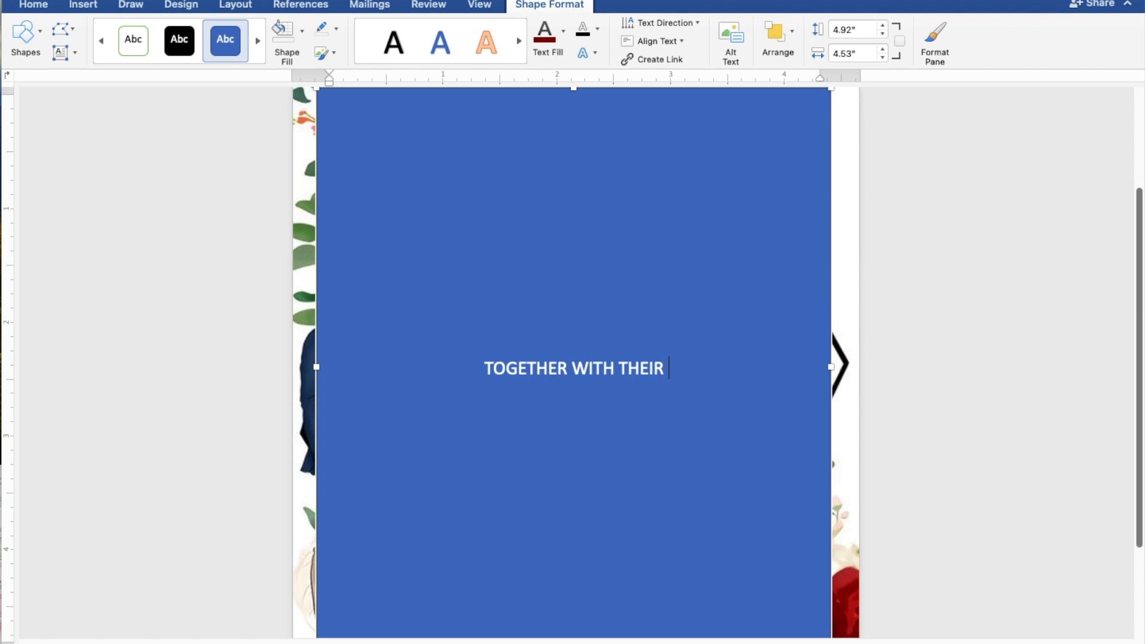
{"action": "type", "text": "FA"}
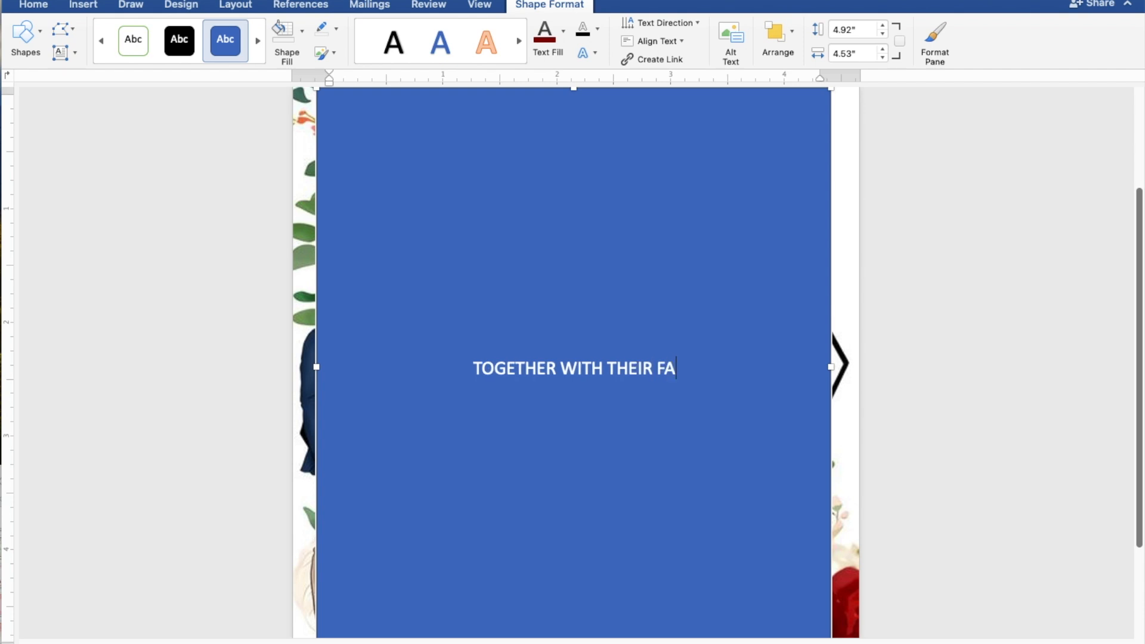
{"action": "type", "text": "MIL"}
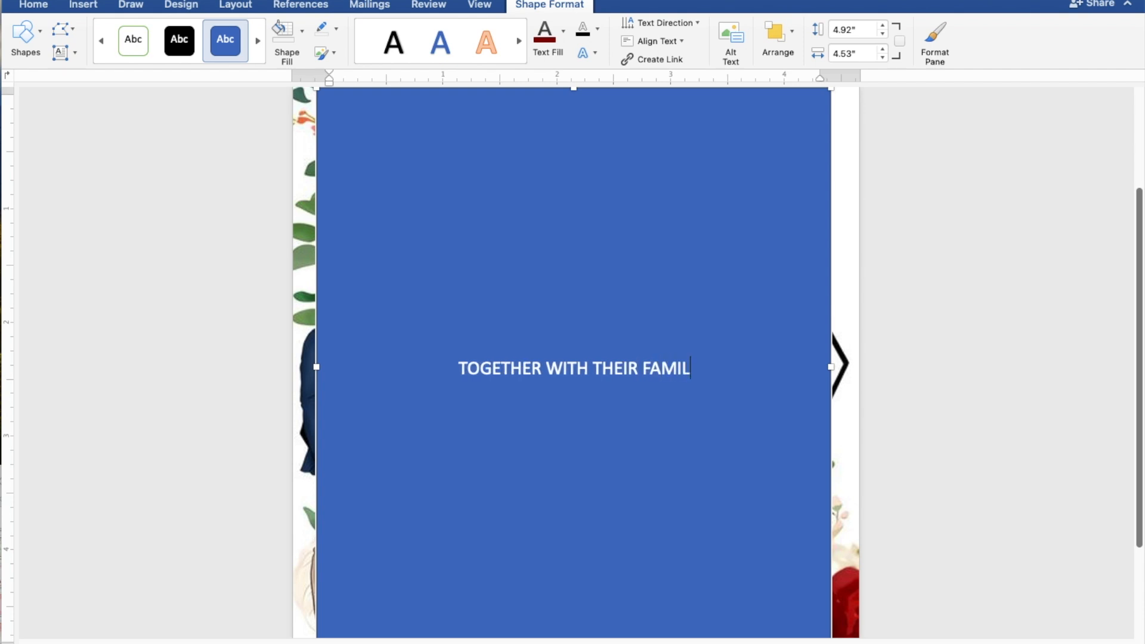
{"action": "type", "text": "IES"}
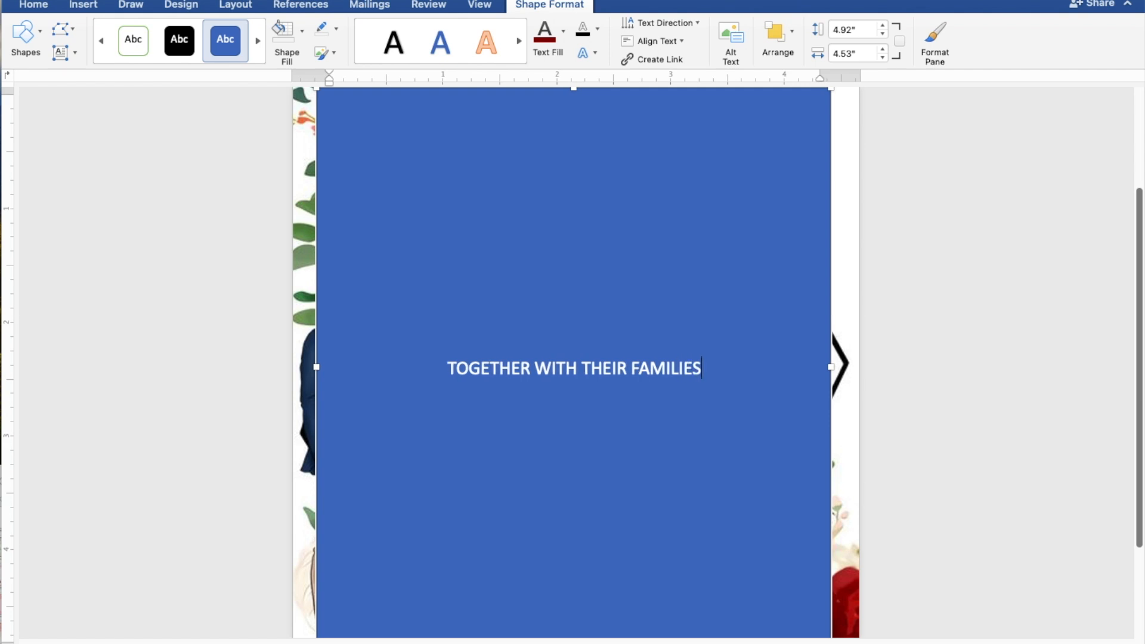
{"action": "key", "text": "Return"}
{"action": "key", "text": "Return"}
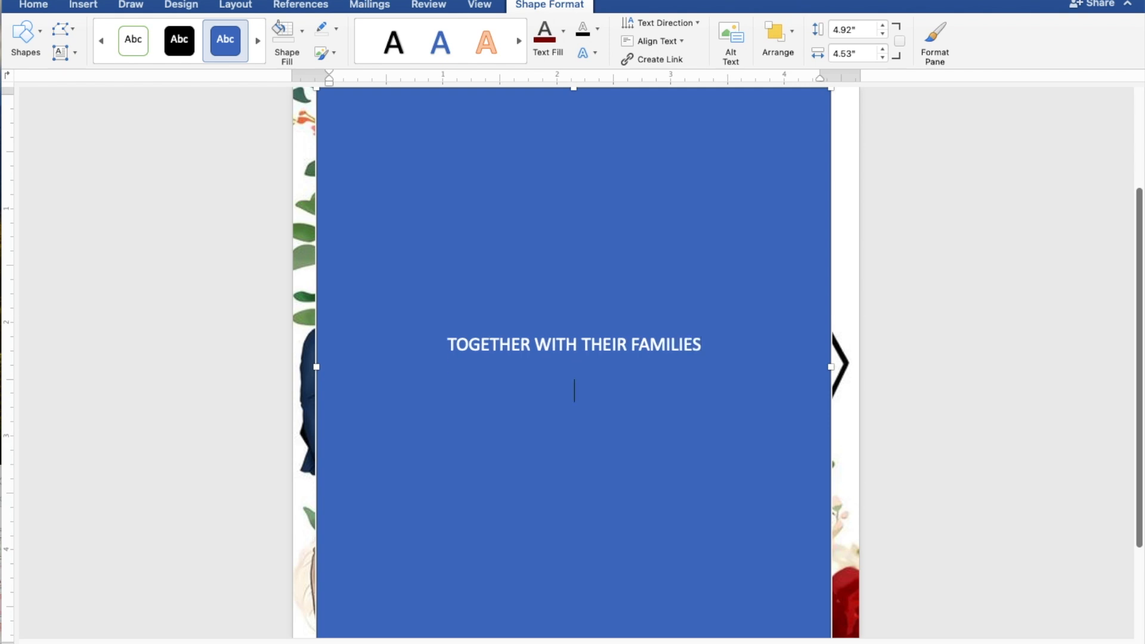
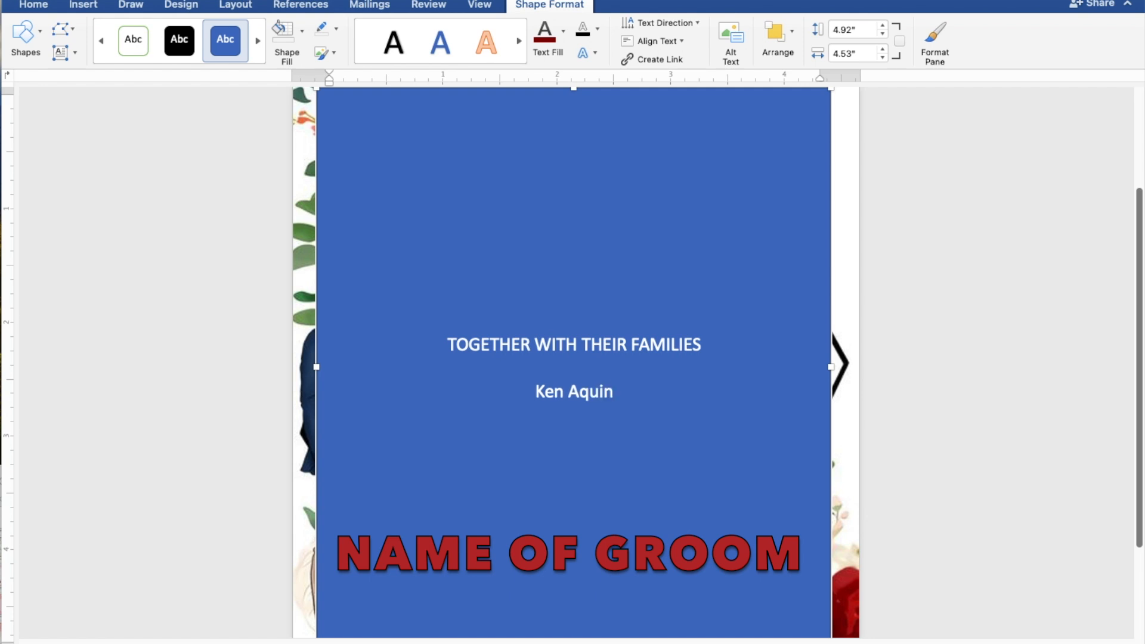
{"action": "key", "text": "Return"}
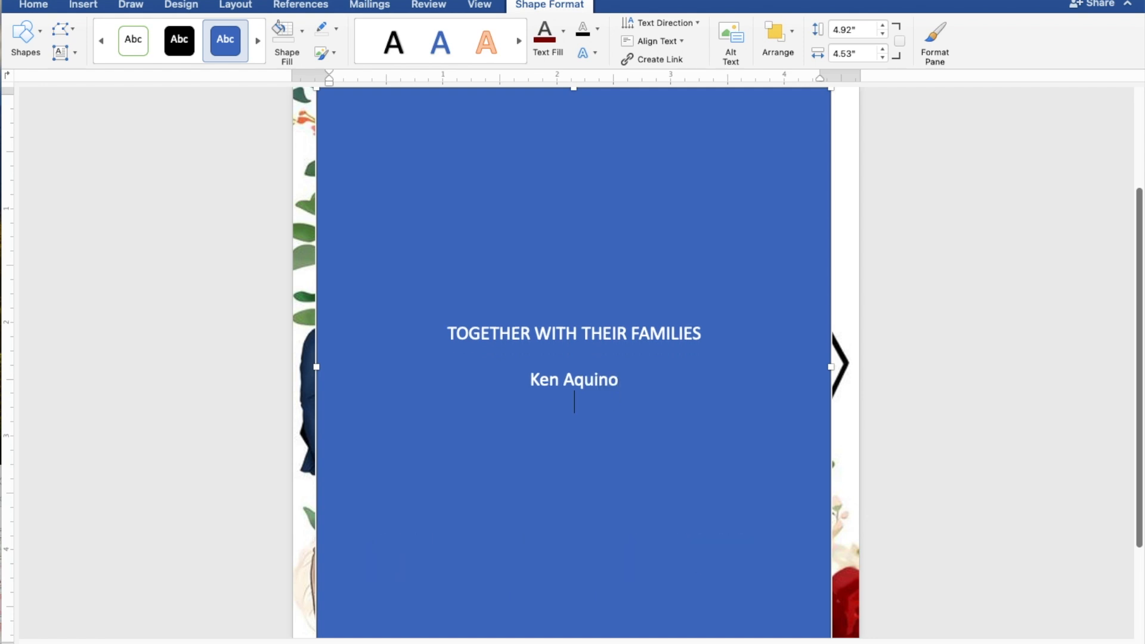
{"action": "type", "text": "AND"}
{"action": "key", "text": "Return"}
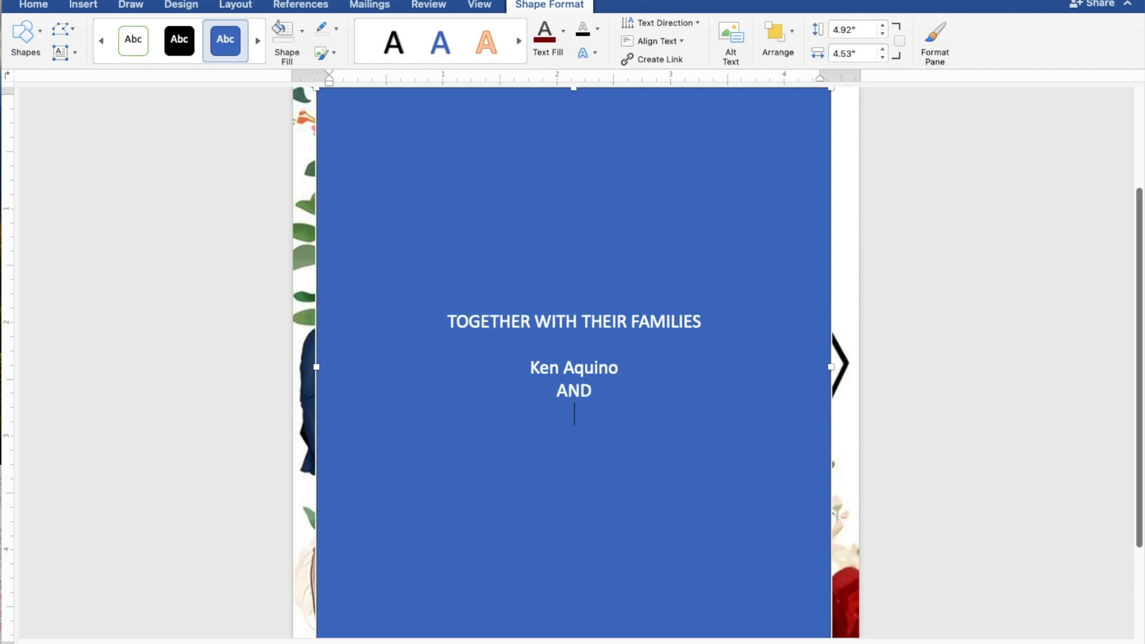
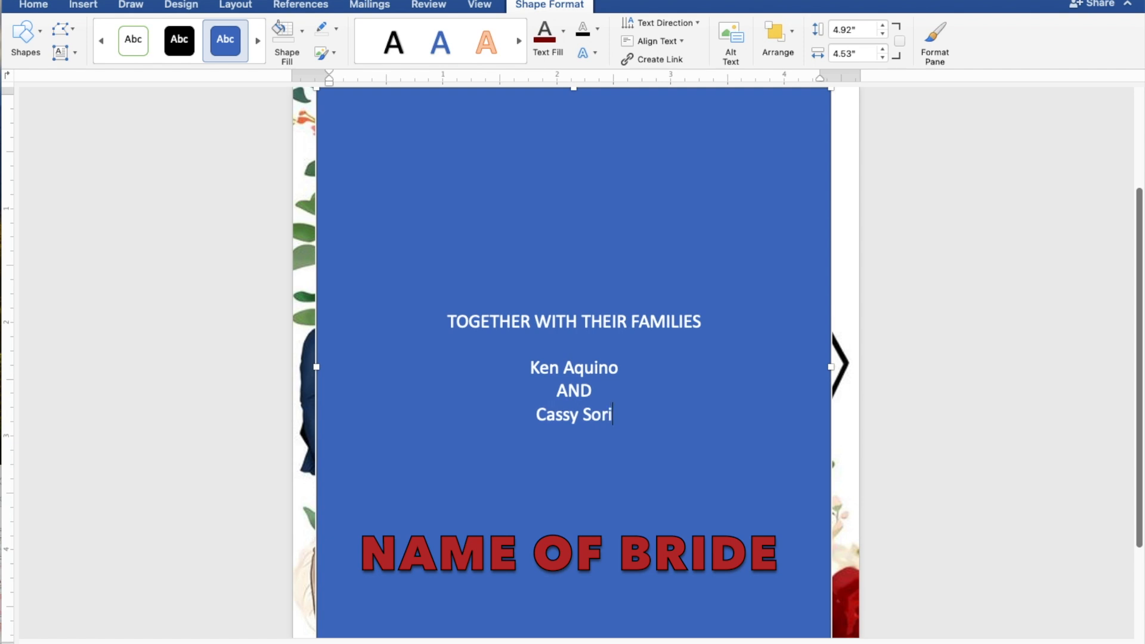
- Add the lines REQUEST THE PLEASURE OF YOUR PRESENCE and AS THEY JOYFULLY UNITE IN MARRIAGE
{"action": "key", "text": "Return"}
{"action": "key", "text": "Return"}
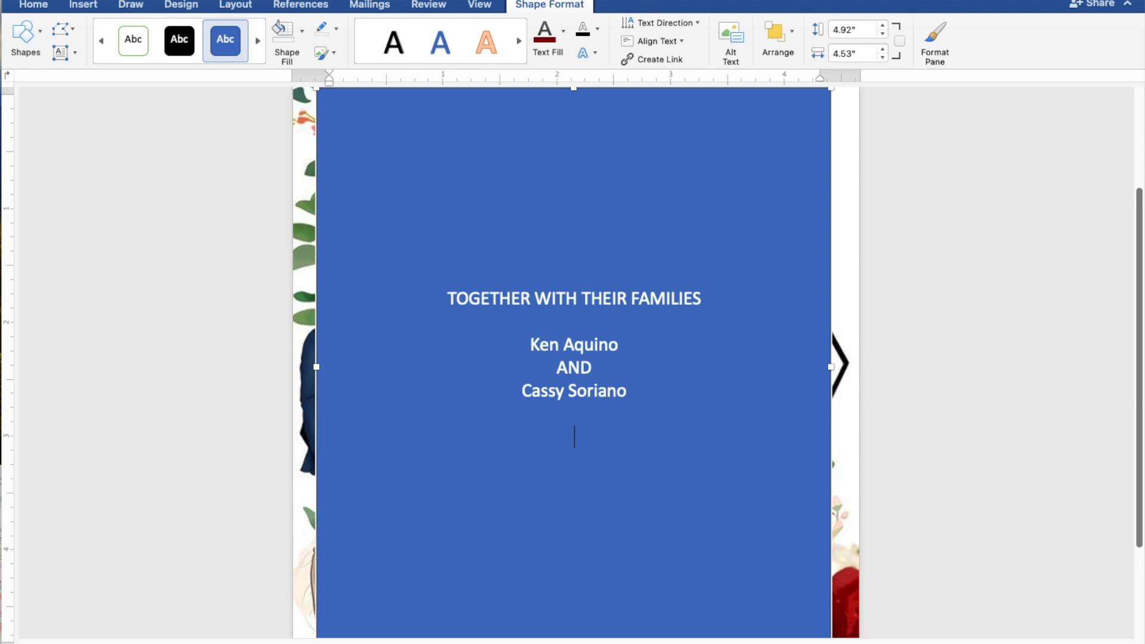
{"action": "type", "text": "REQUEST"}
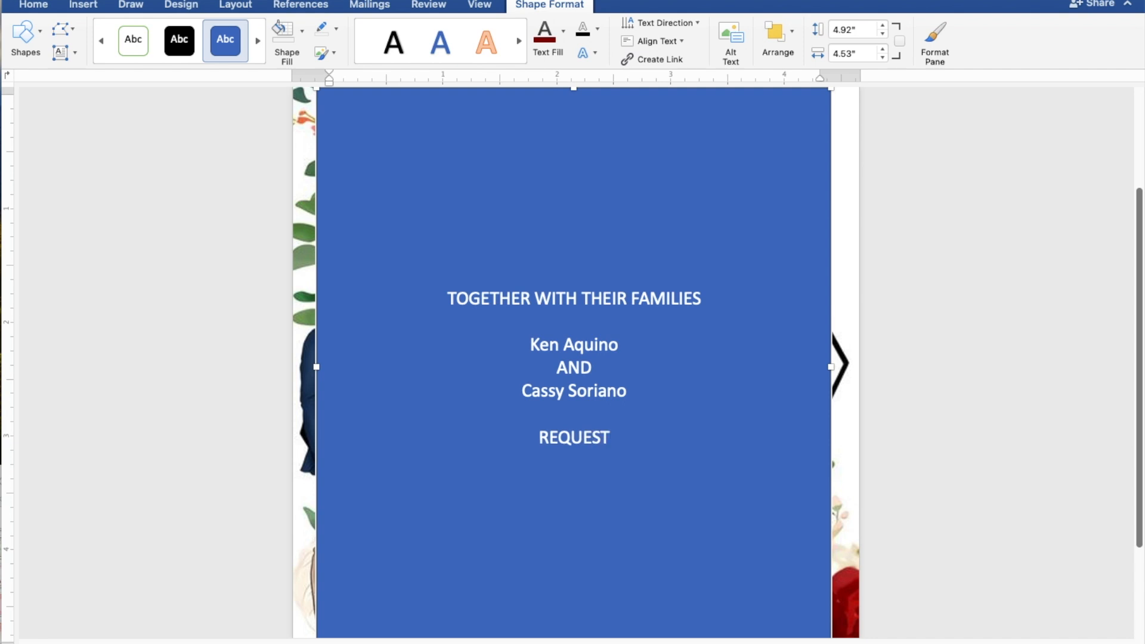
{"action": "type", "text": " THE PL"}
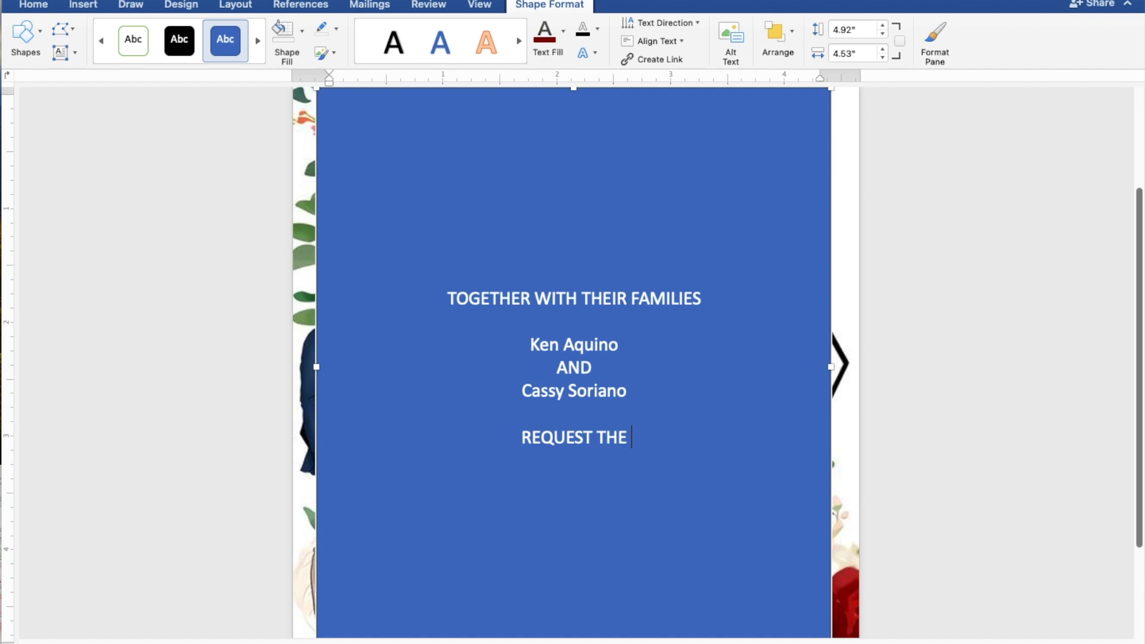
{"action": "type", "text": "E"}
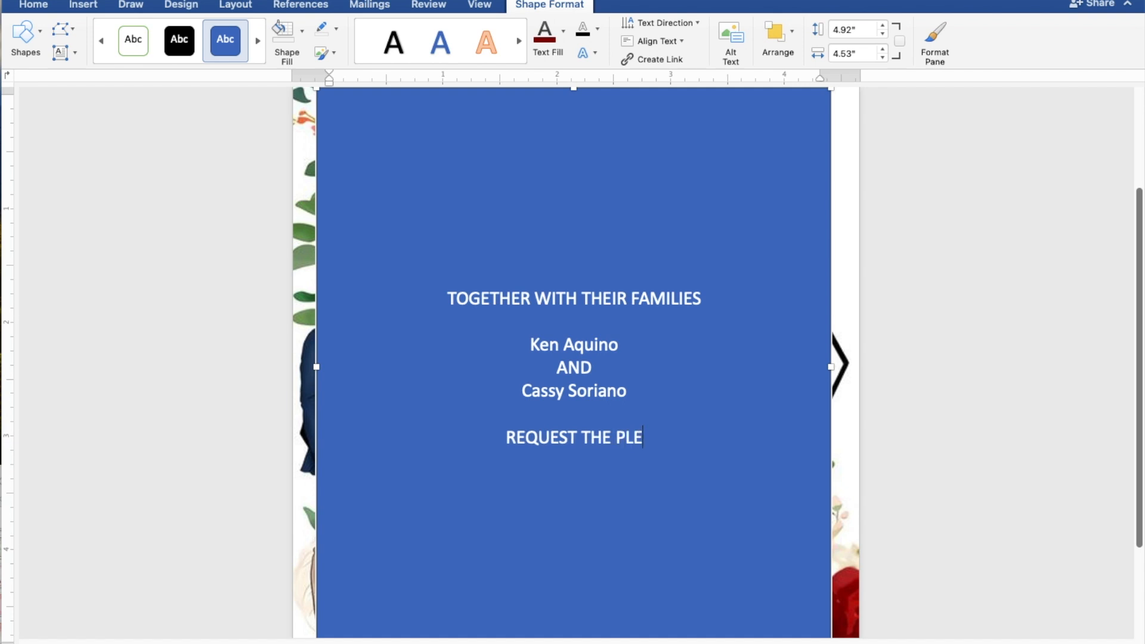
{"action": "type", "text": "AS"}
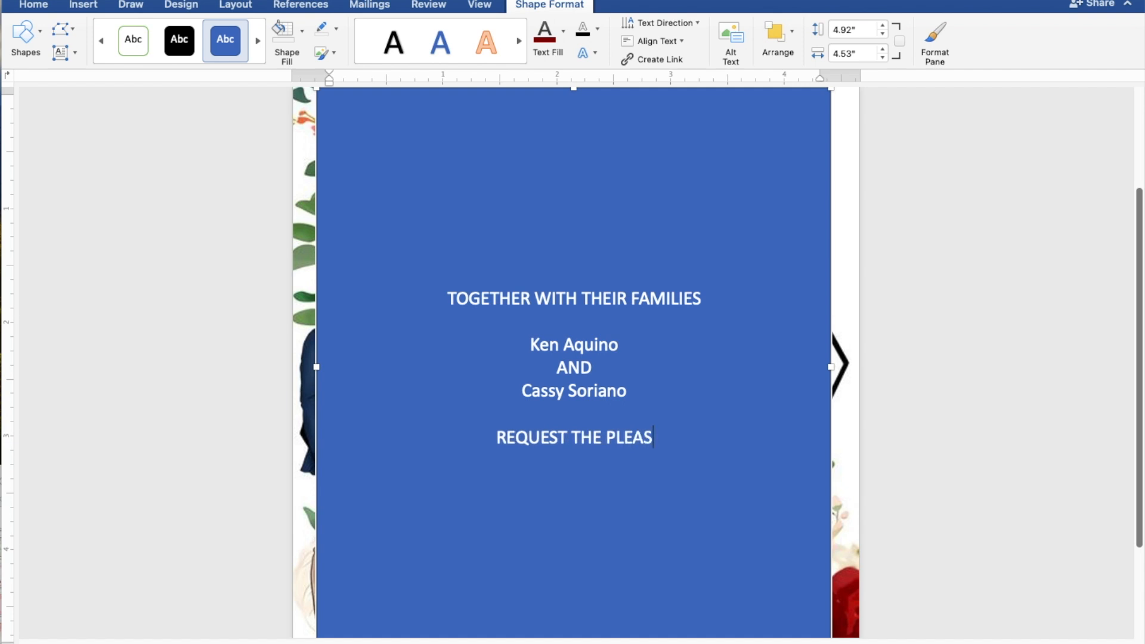
{"action": "type", "text": "URE "}
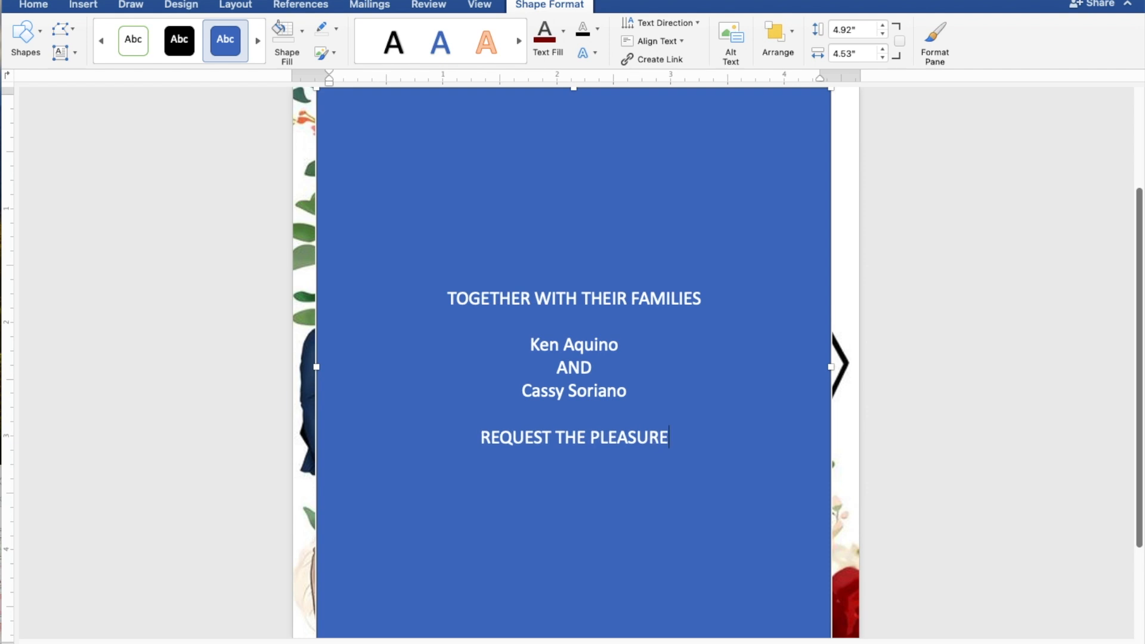
{"action": "type", "text": "OF"}
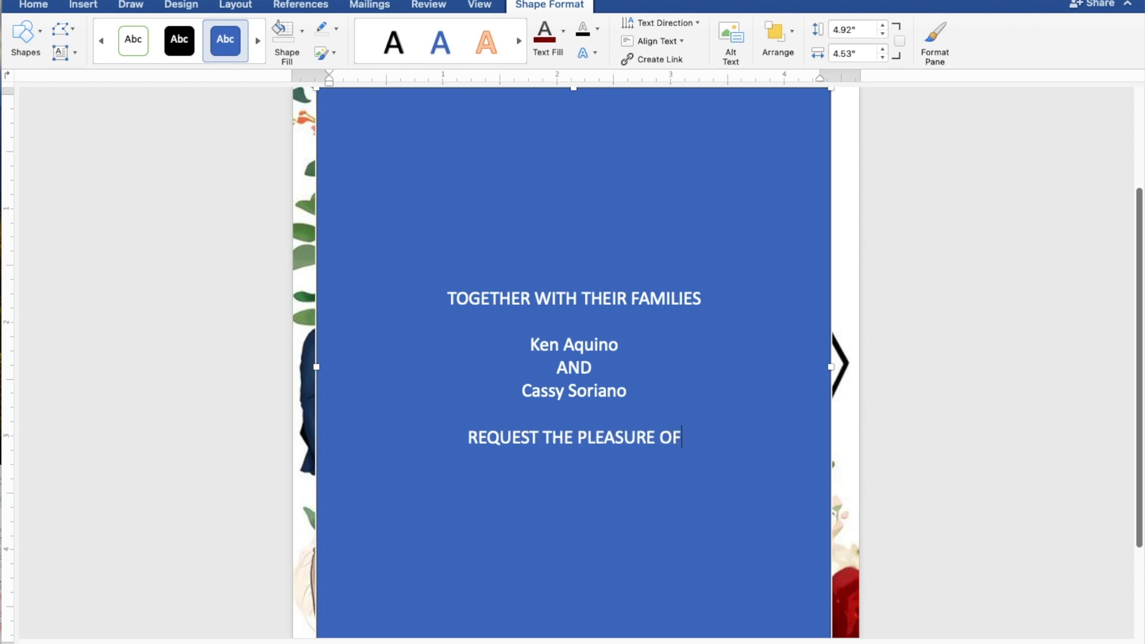
{"action": "type", "text": " YOUR"}
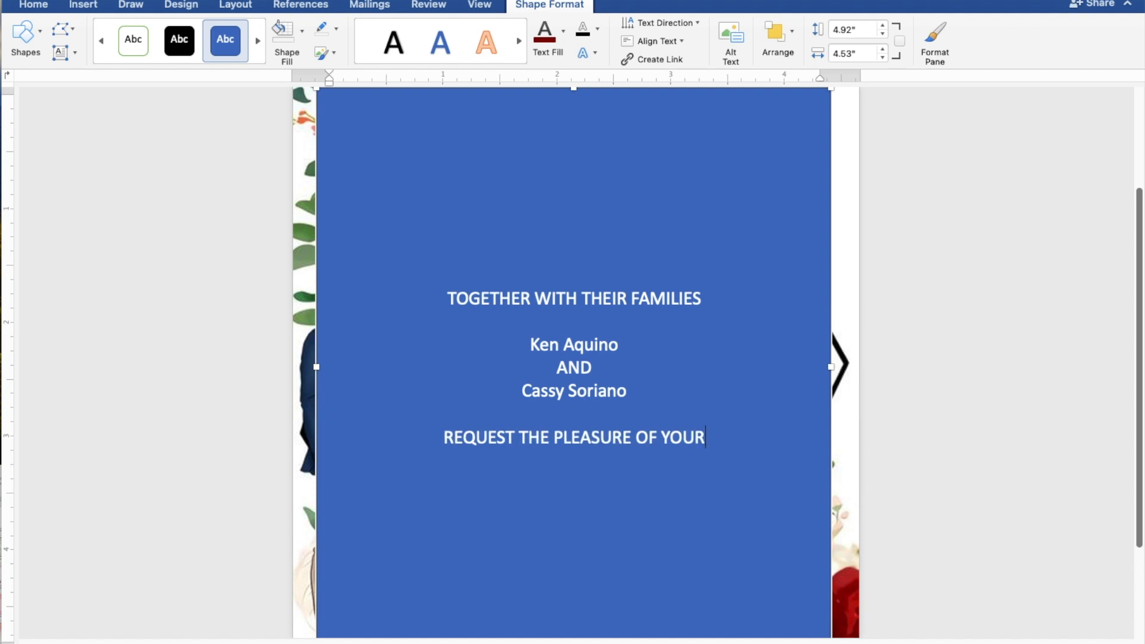
{"action": "type", "text": " PR"}
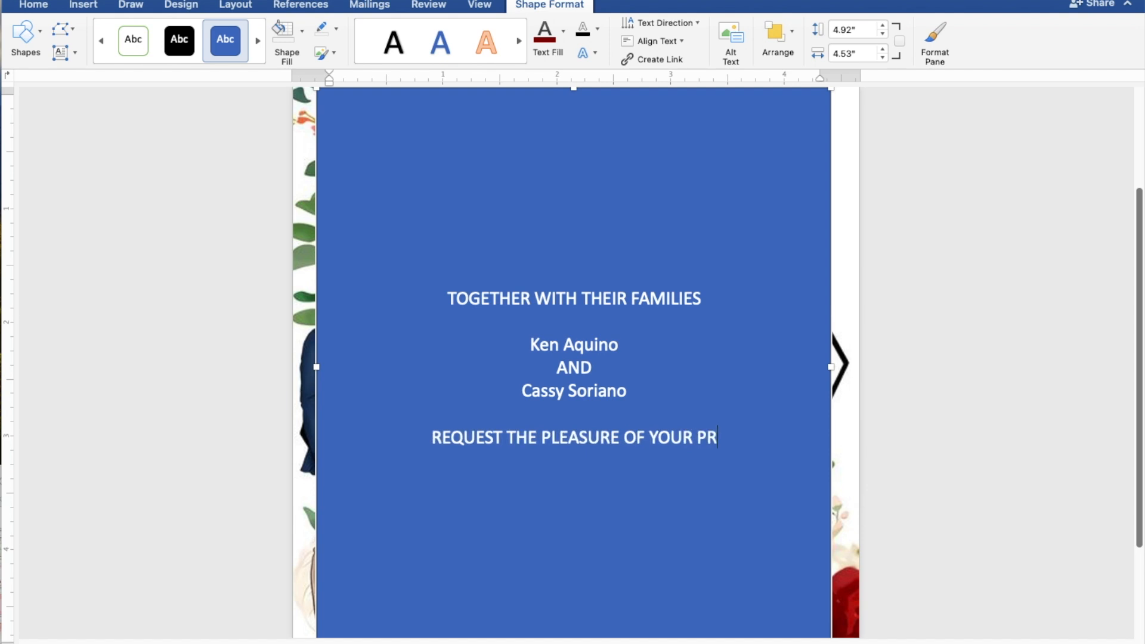
{"action": "type", "text": "ESE"}
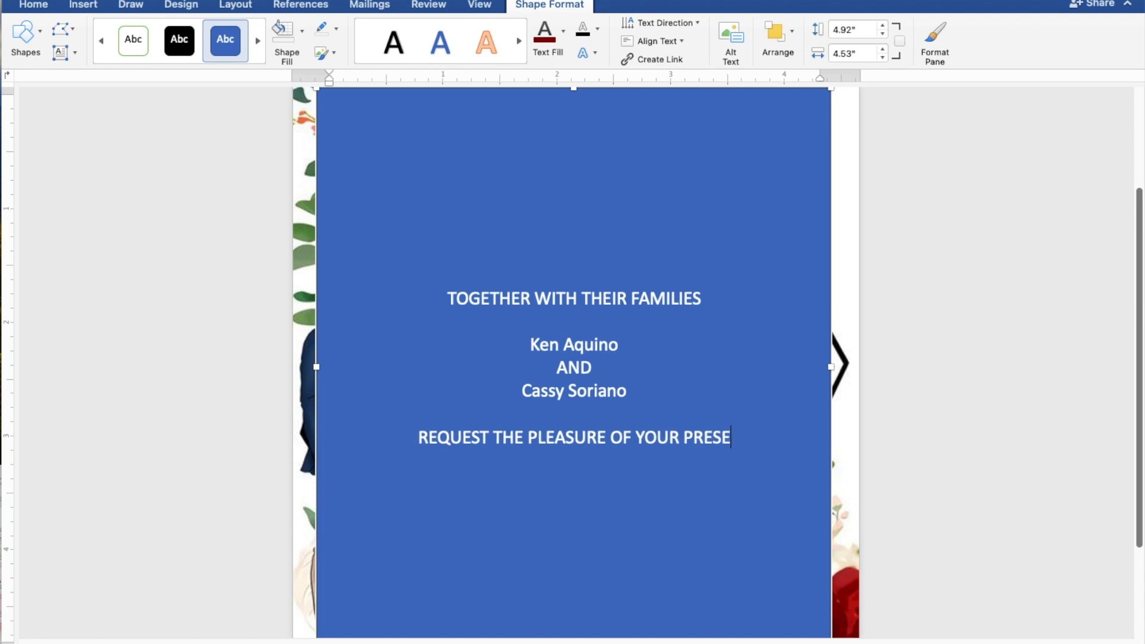
{"action": "type", "text": "NCE"}
{"action": "key", "text": "Return"}
{"action": "type", "text": "A"}
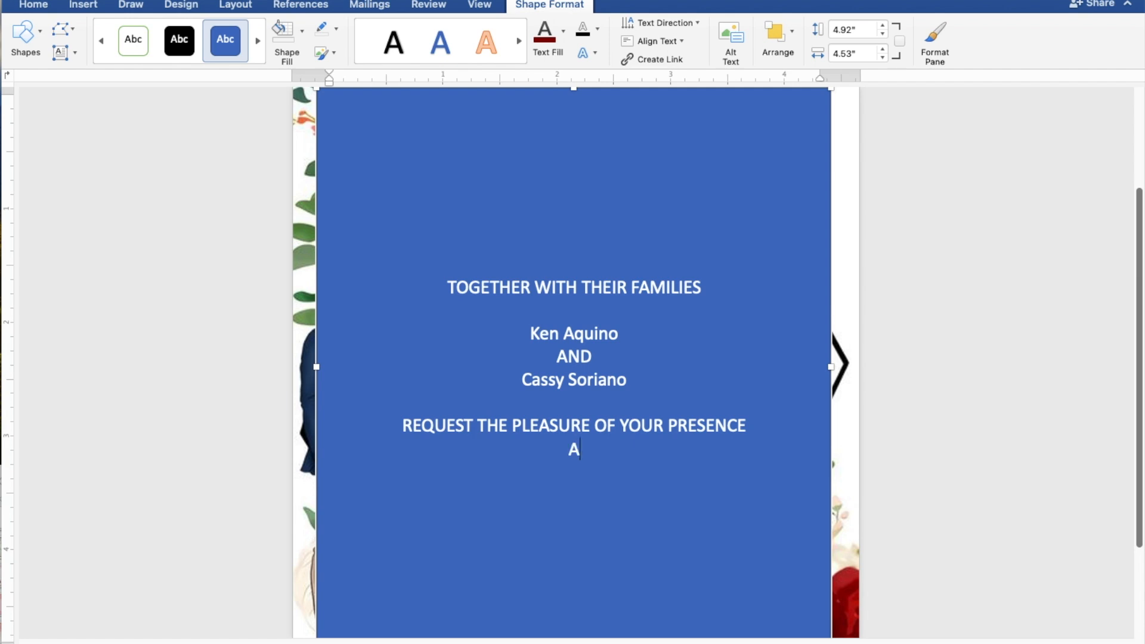
{"action": "type", "text": "S THEY J"}
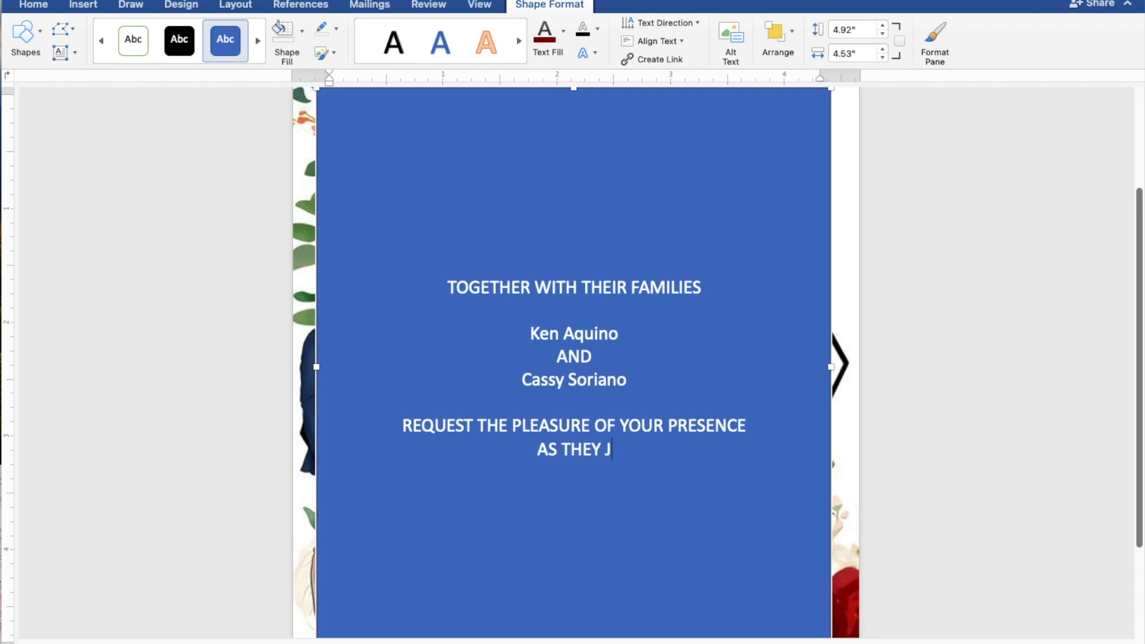
{"action": "type", "text": "OYFUL"}
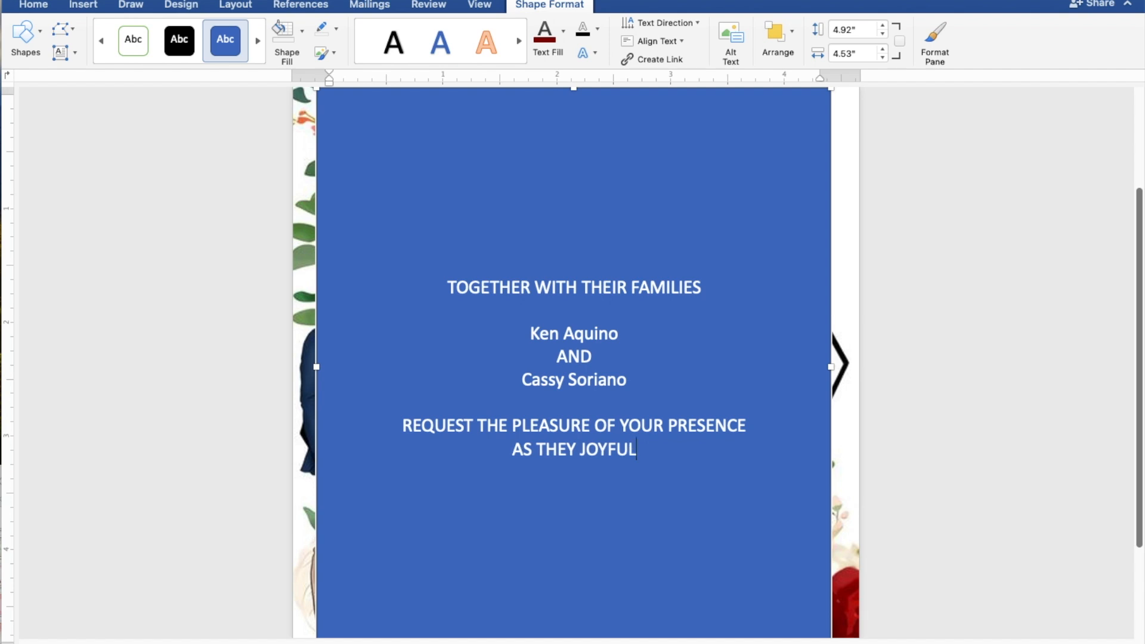
{"action": "type", "text": "LY "}
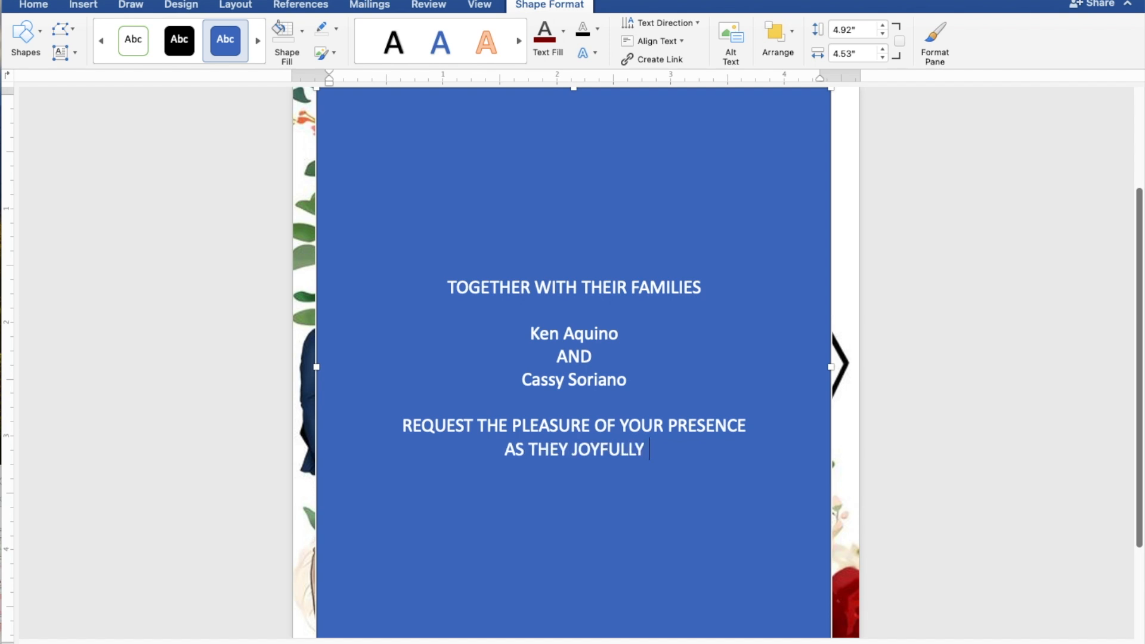
{"action": "type", "text": "UNI"}
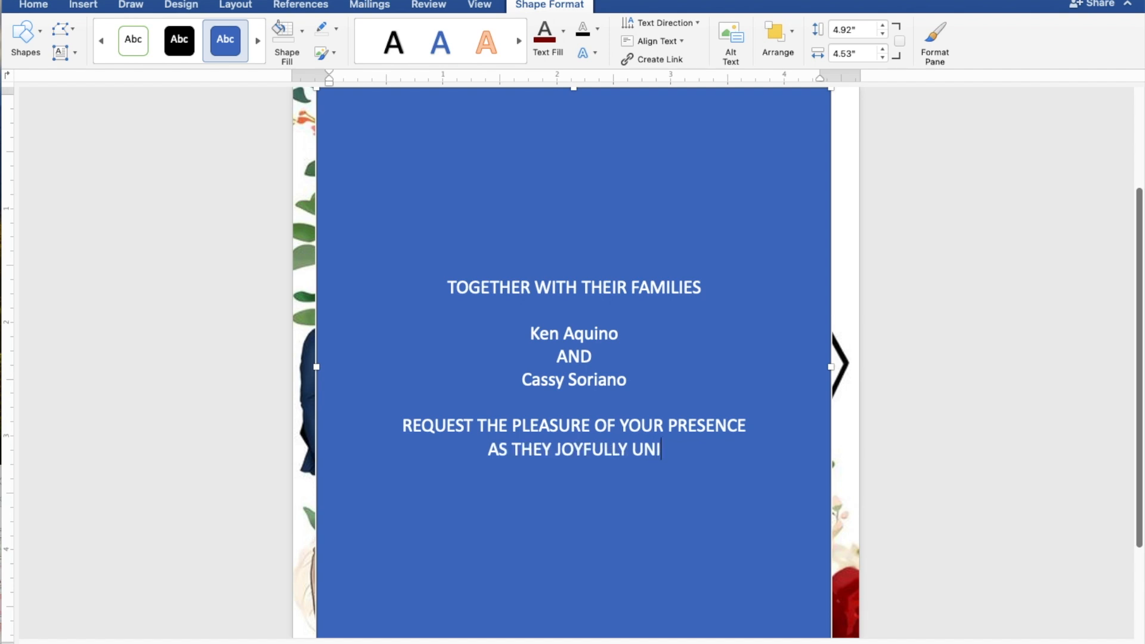
{"action": "type", "text": "TE IN"}
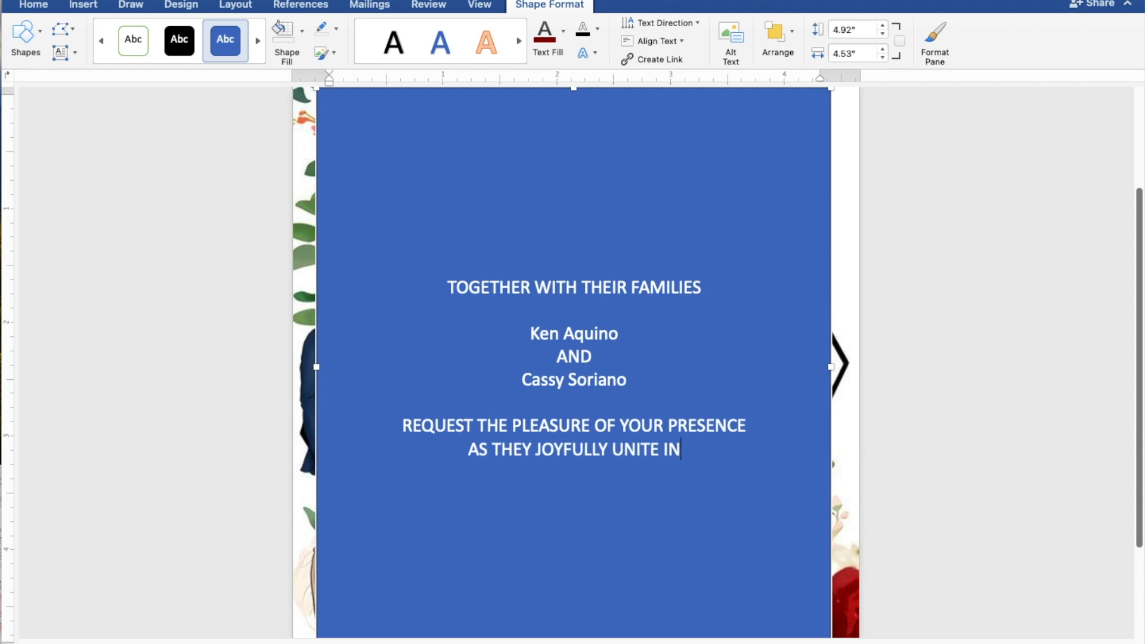
{"action": "type", "text": " MA"}
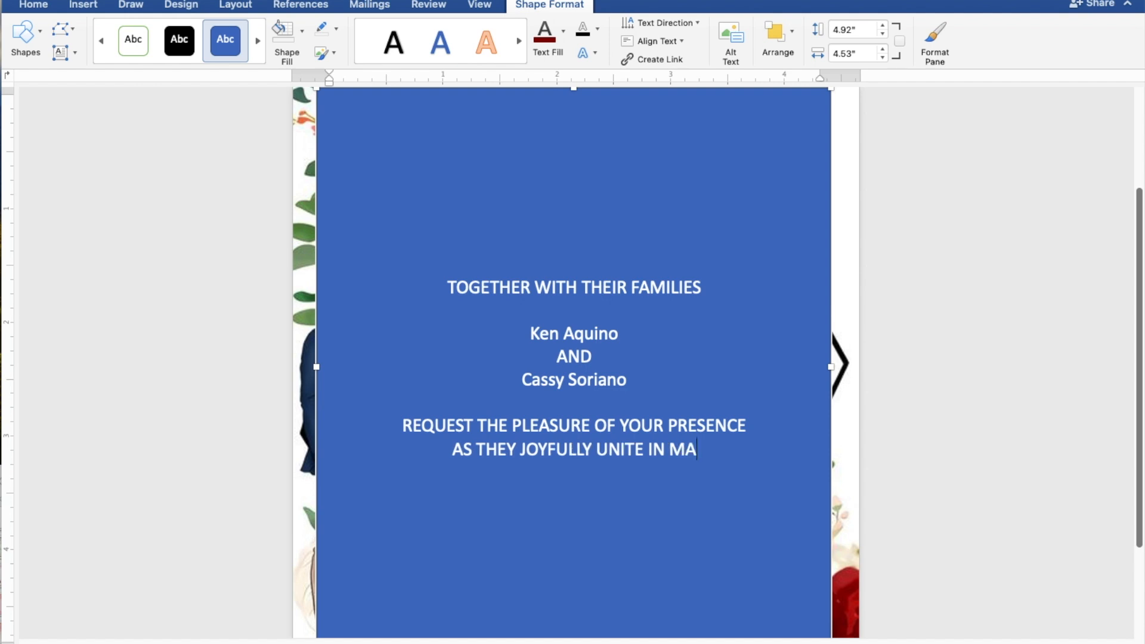
{"action": "type", "text": "RRI"}
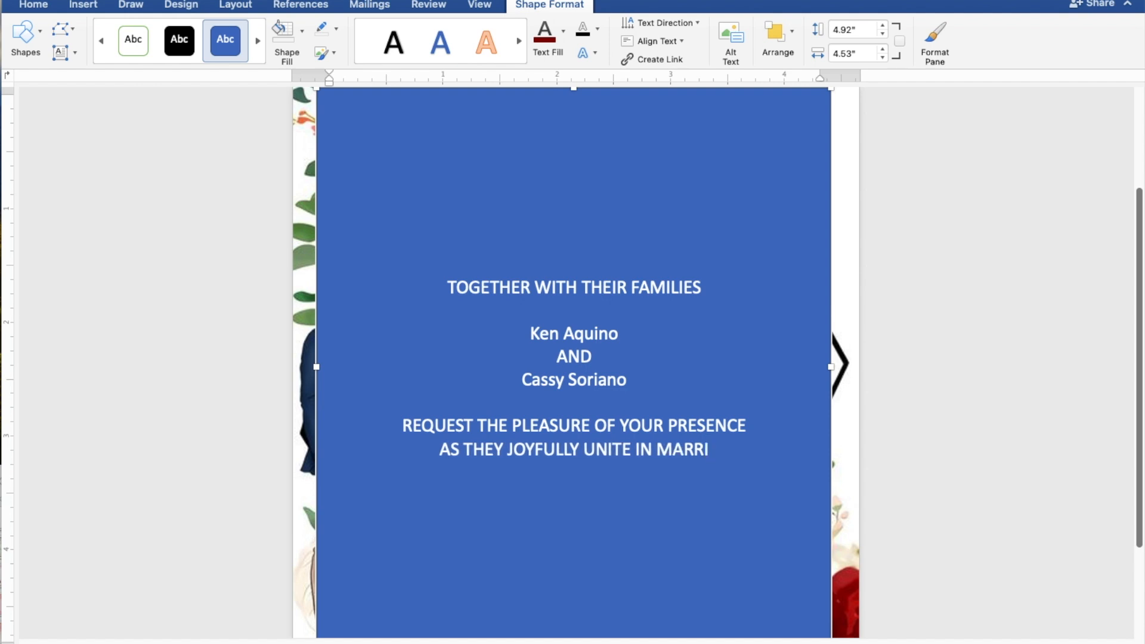
{"action": "type", "text": "AG"}
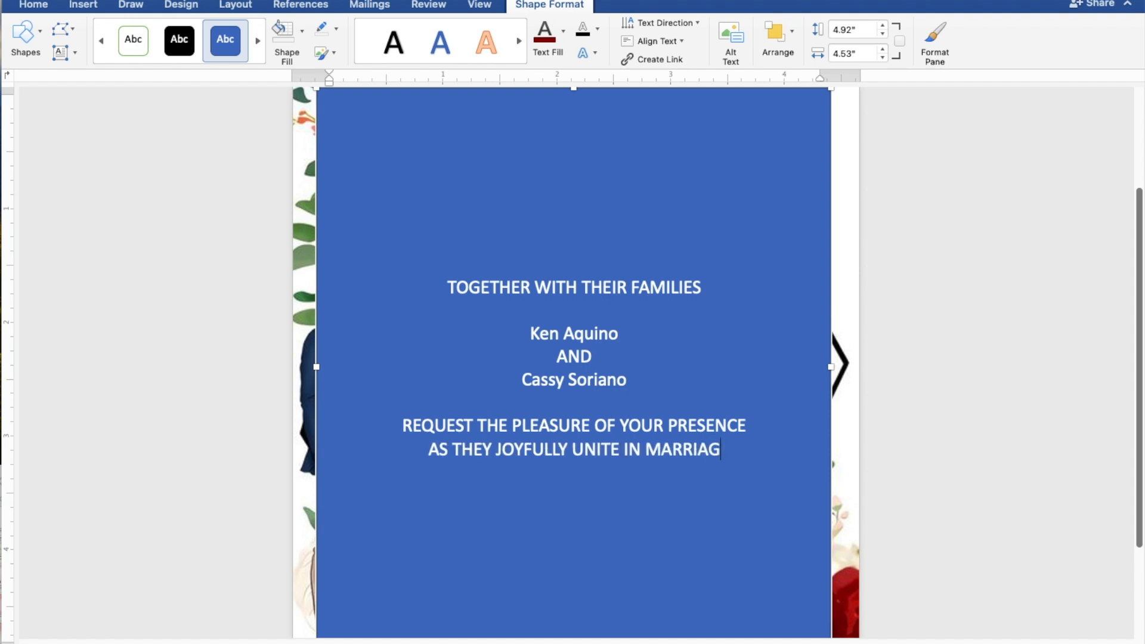
{"action": "type", "text": "E"}
{"action": "key", "text": "Return"}
{"action": "key", "text": "Return"}
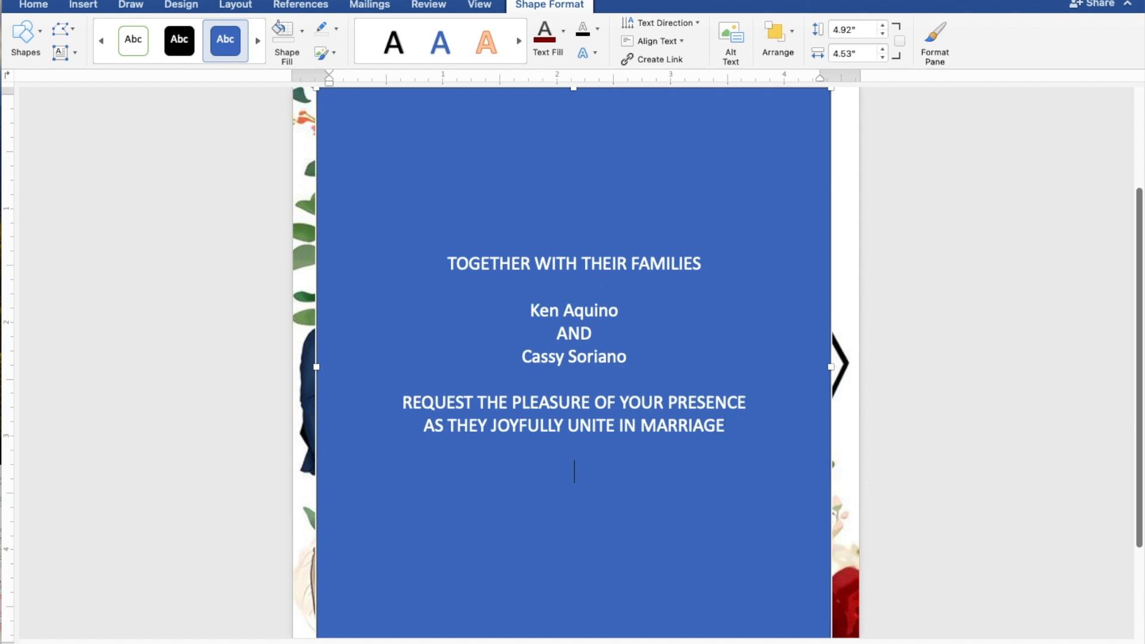
- Add SUNDAY, APRIL 28, 2024 and 10:00 IN THE MORNING below the marriage line
{"action": "type", "text": "SUNDAY"}
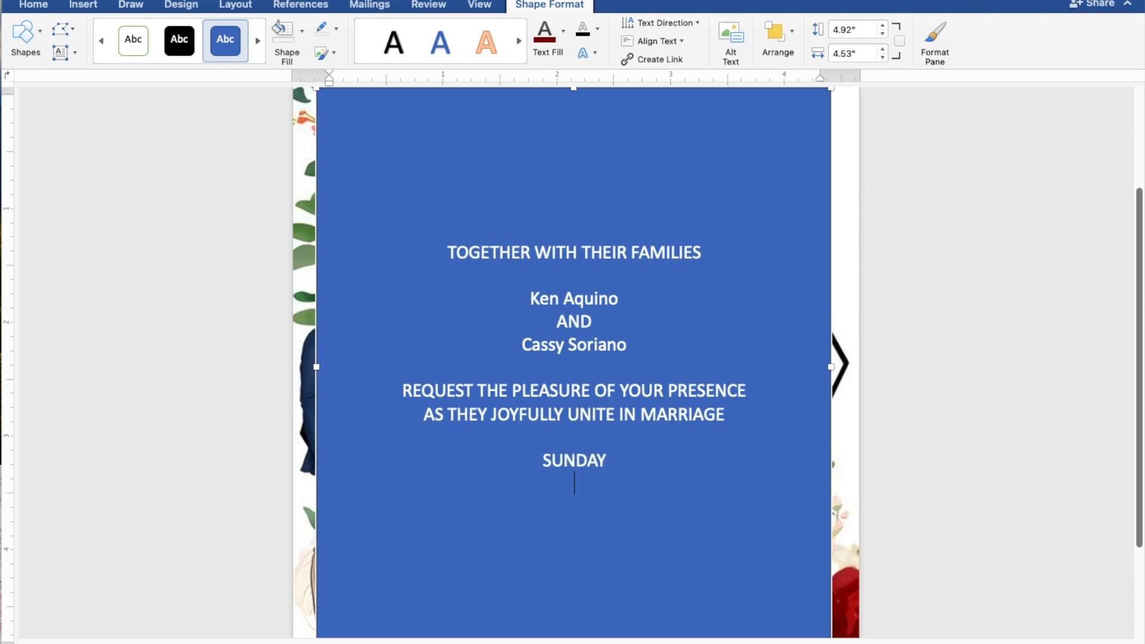
{"action": "type", "text": "AP"}
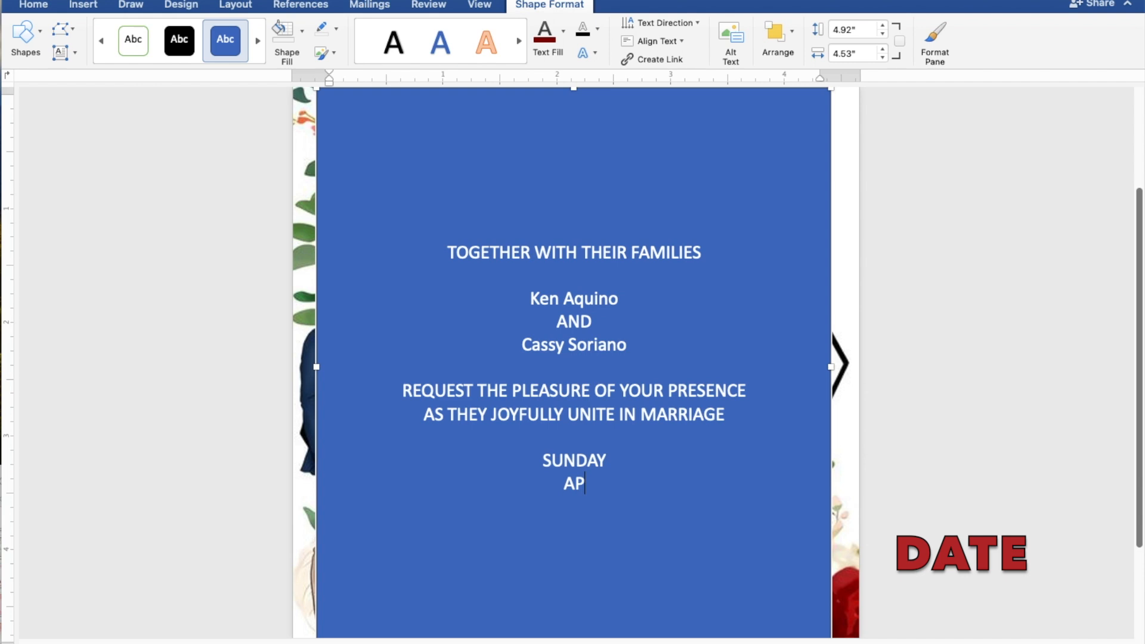
{"action": "type", "text": "RIL 28"}
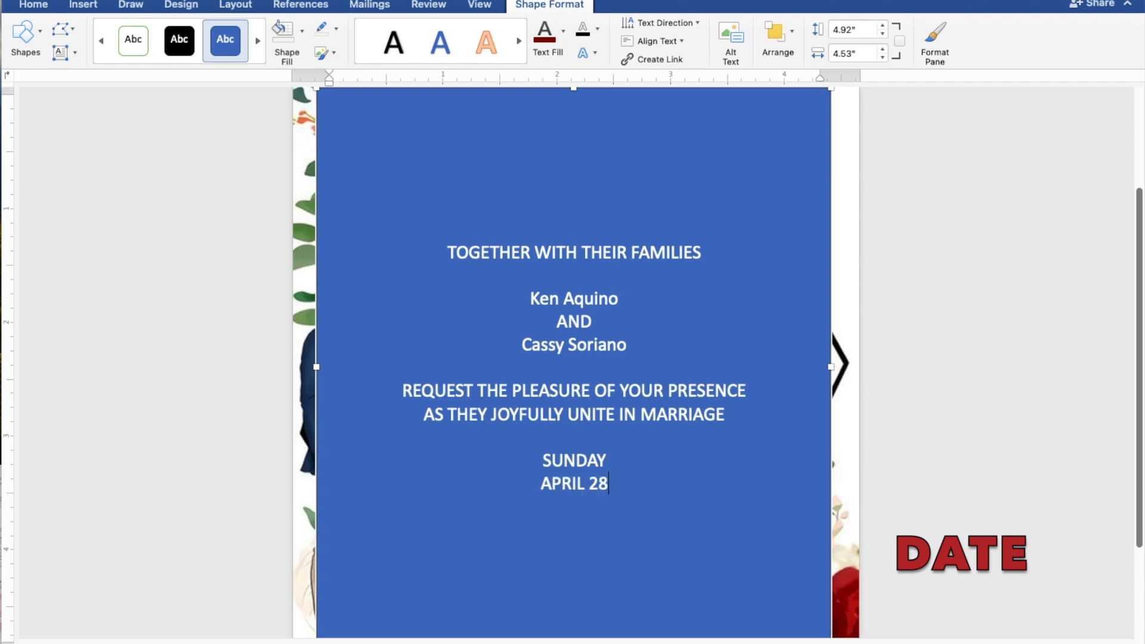
{"action": "type", "text": ", 2"}
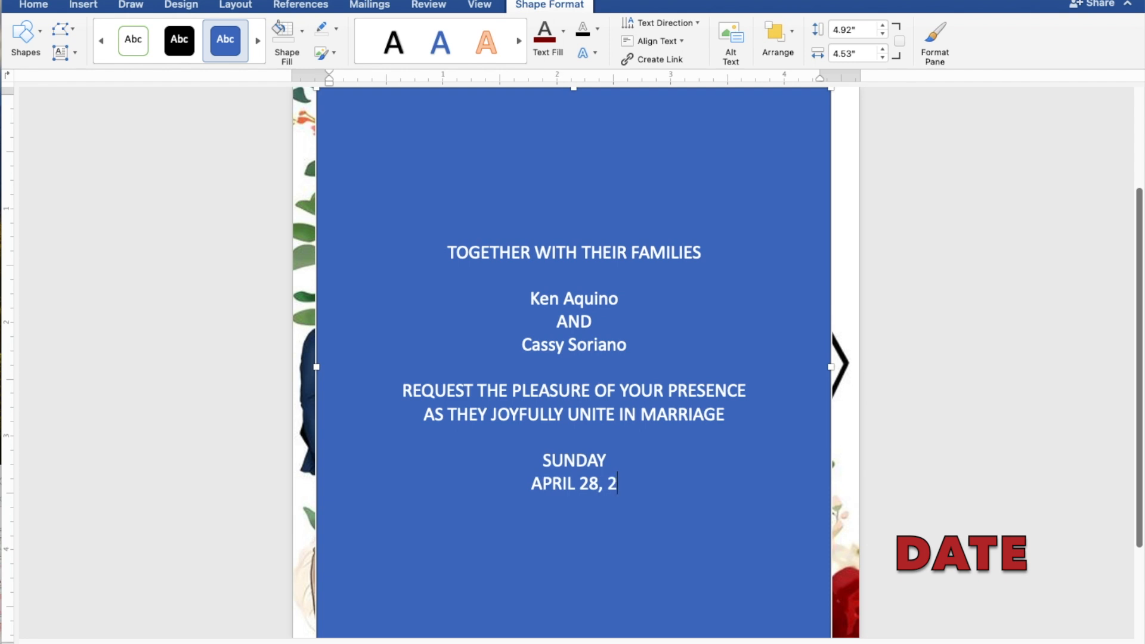
{"action": "type", "text": "024"}
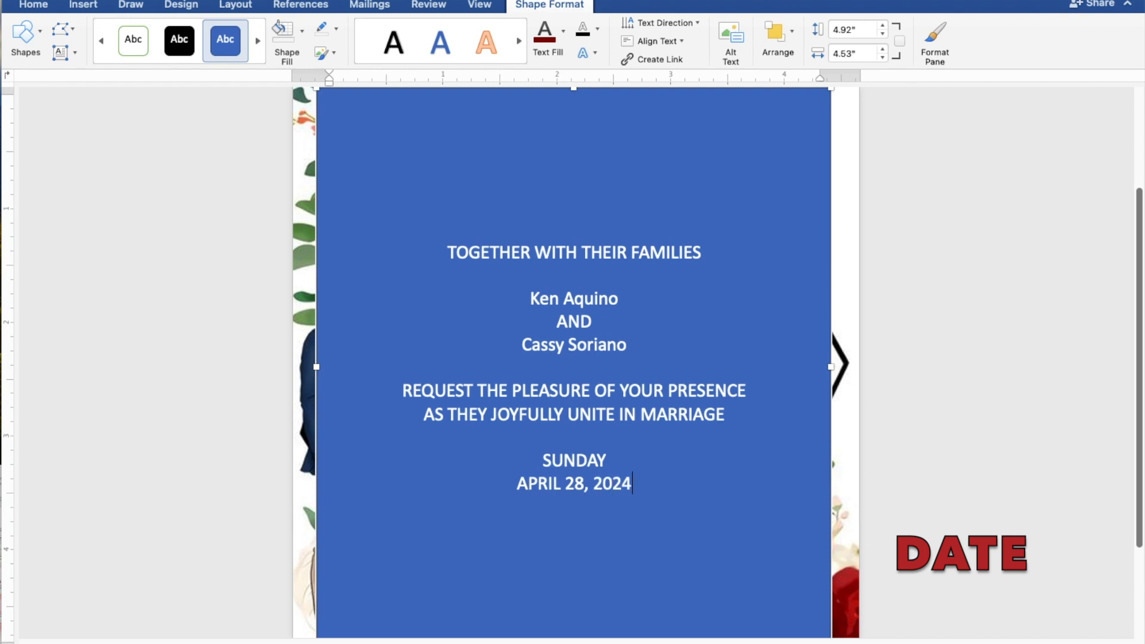
{"action": "key", "text": "Return"}
{"action": "type", "text": "1"}
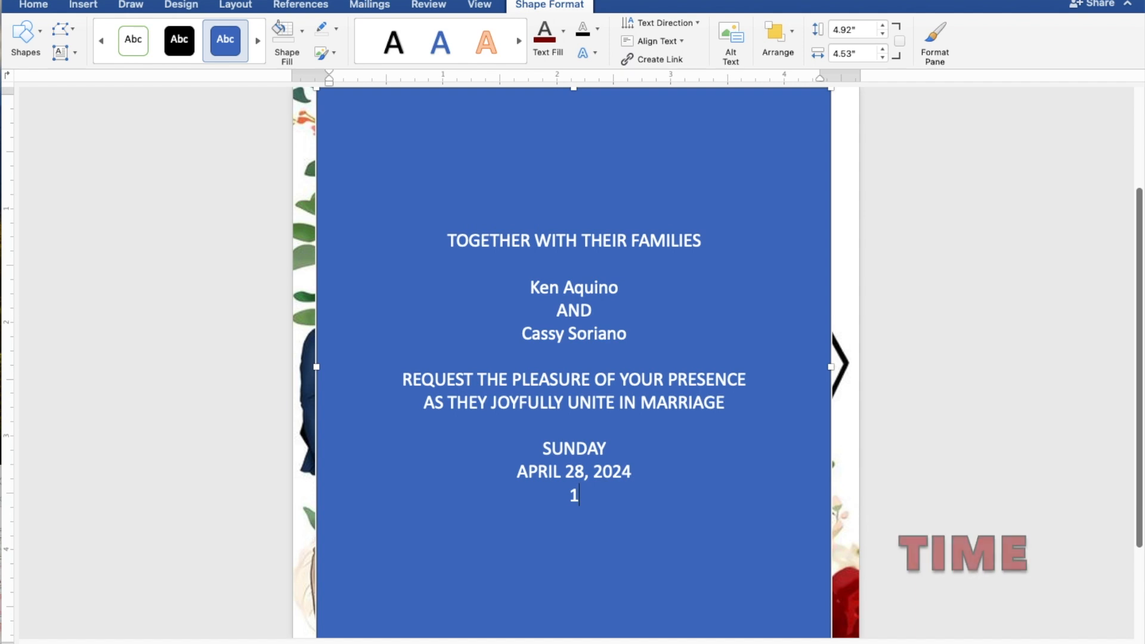
{"action": "type", "text": "0:0"}
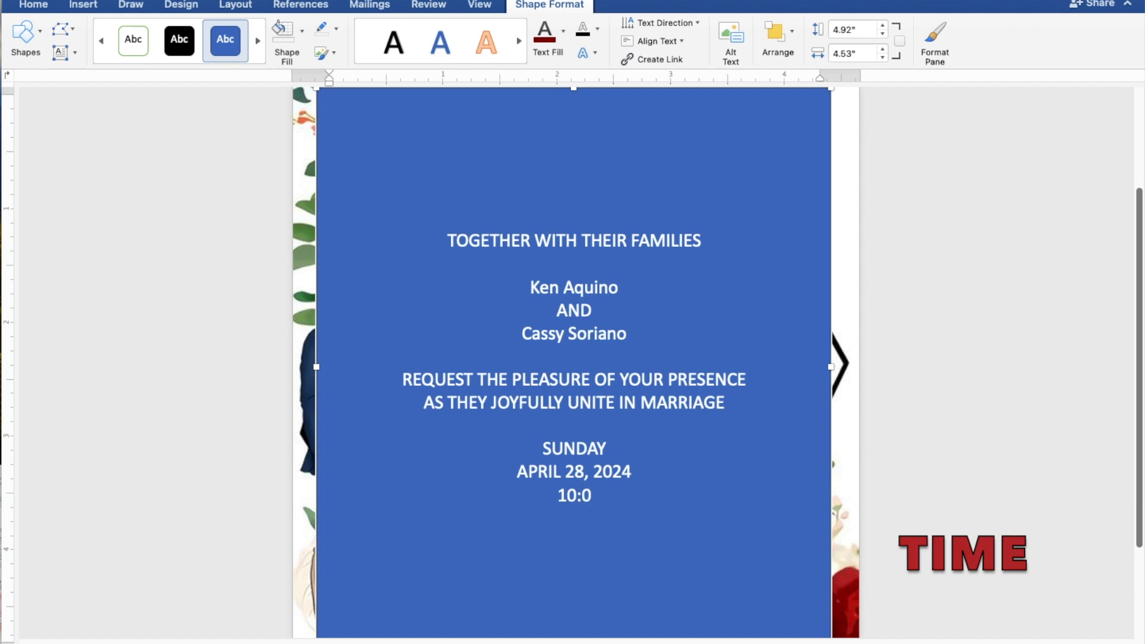
{"action": "type", "text": "0 IN THE"}
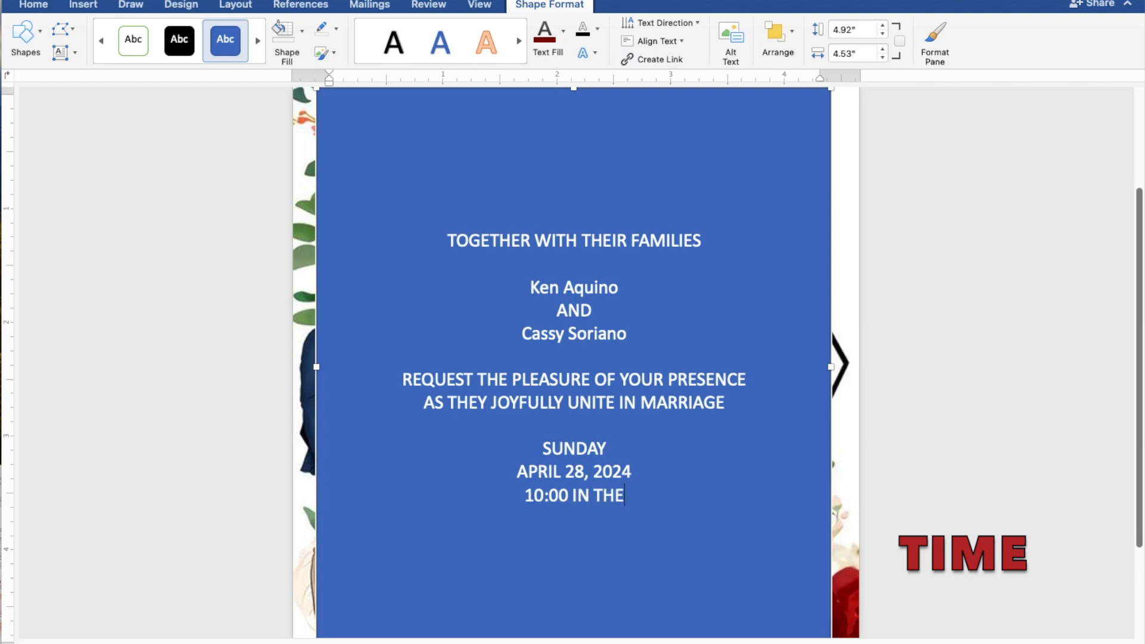
{"action": "type", "text": " MORNING"}
{"action": "key", "text": "Return"}
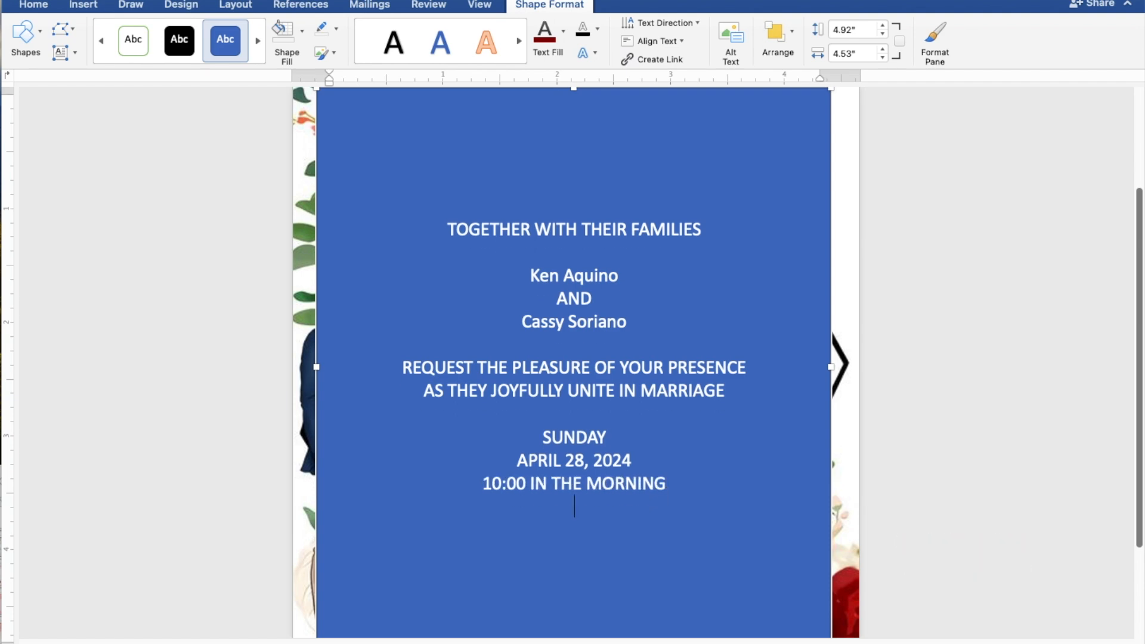
- Add ST. THOMAS AQUINAS PARISH CHURCH, MANGALDAN, PANGASINAN and 'Reception to follow', then select all text
{"action": "type", "text": "ST"}
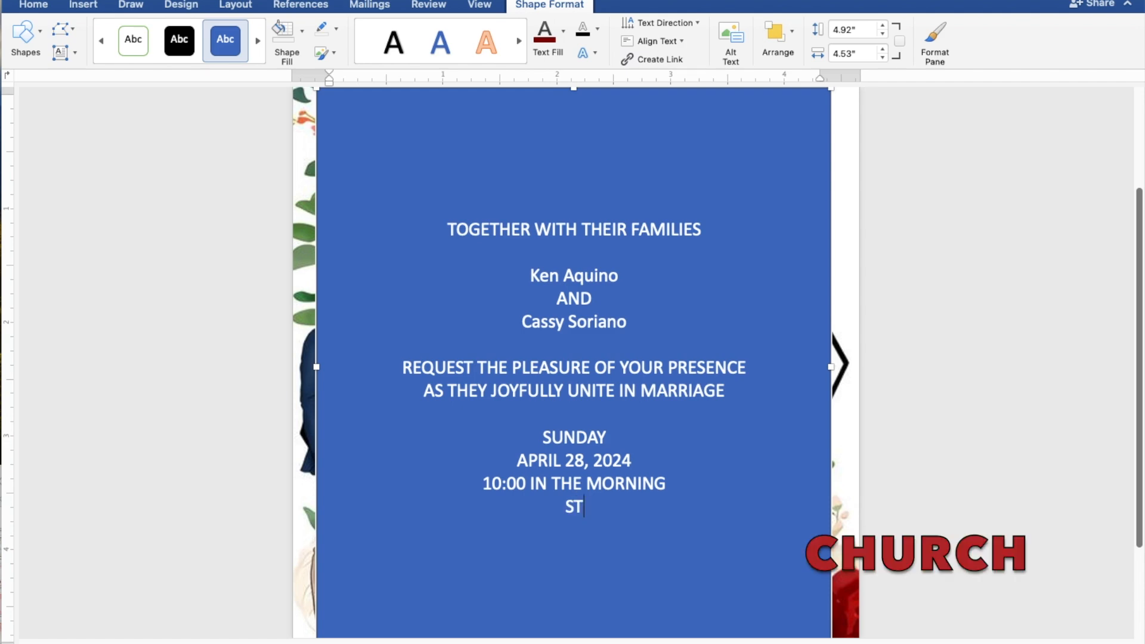
{"action": "type", "text": ". THOM"}
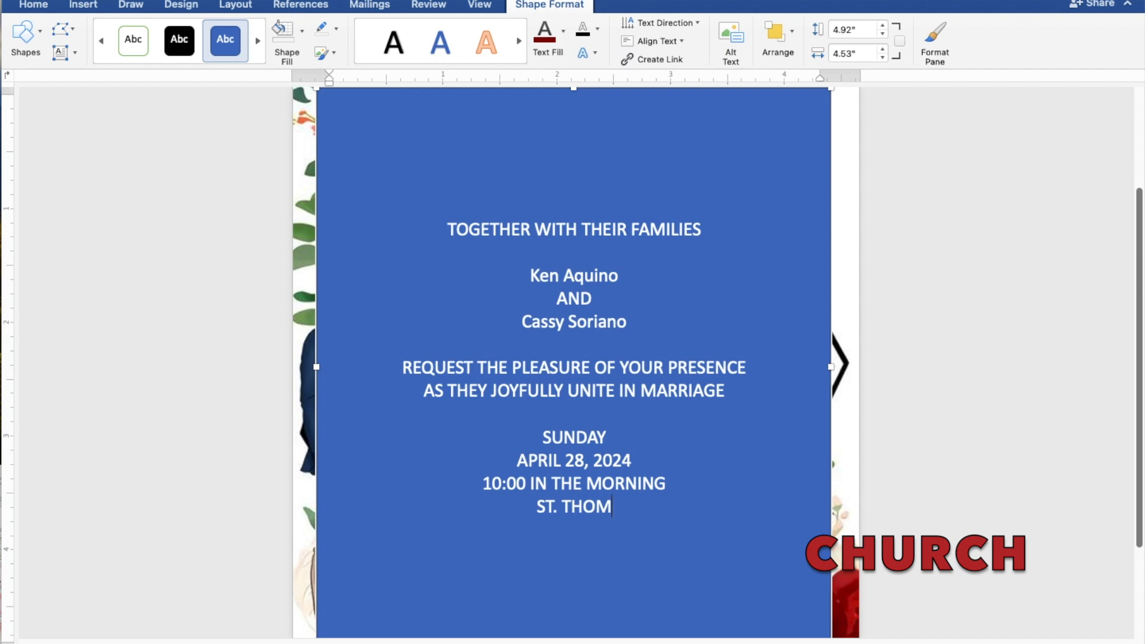
{"action": "type", "text": "AS AQU"}
{"action": "type", "text": "IN"}
{"action": "type", "text": "AS"}
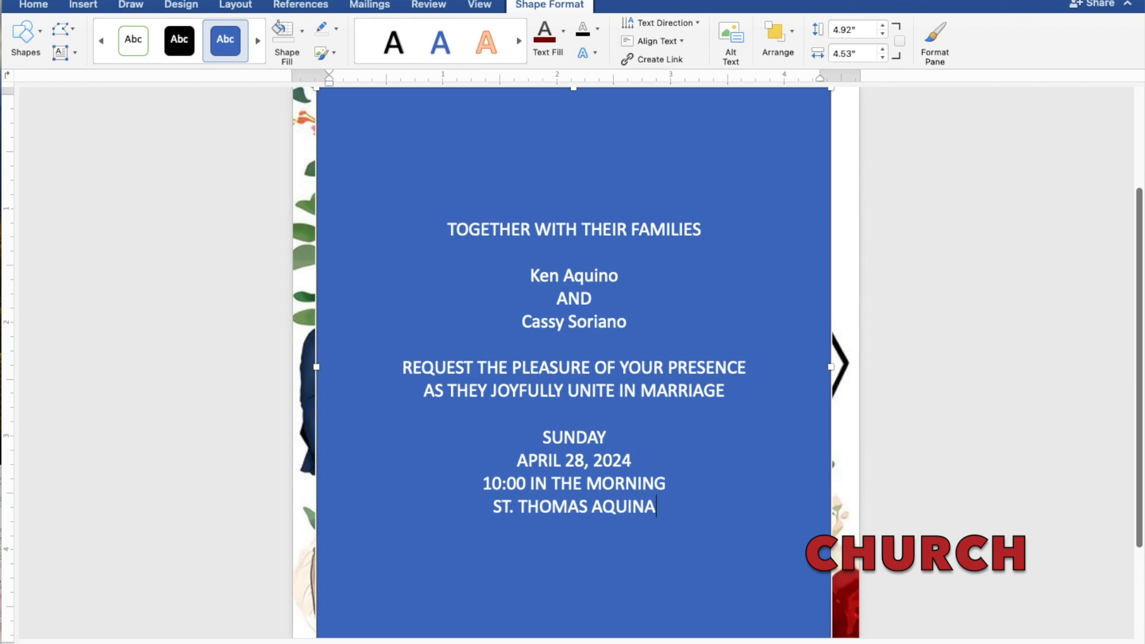
{"action": "type", "text": " P"}
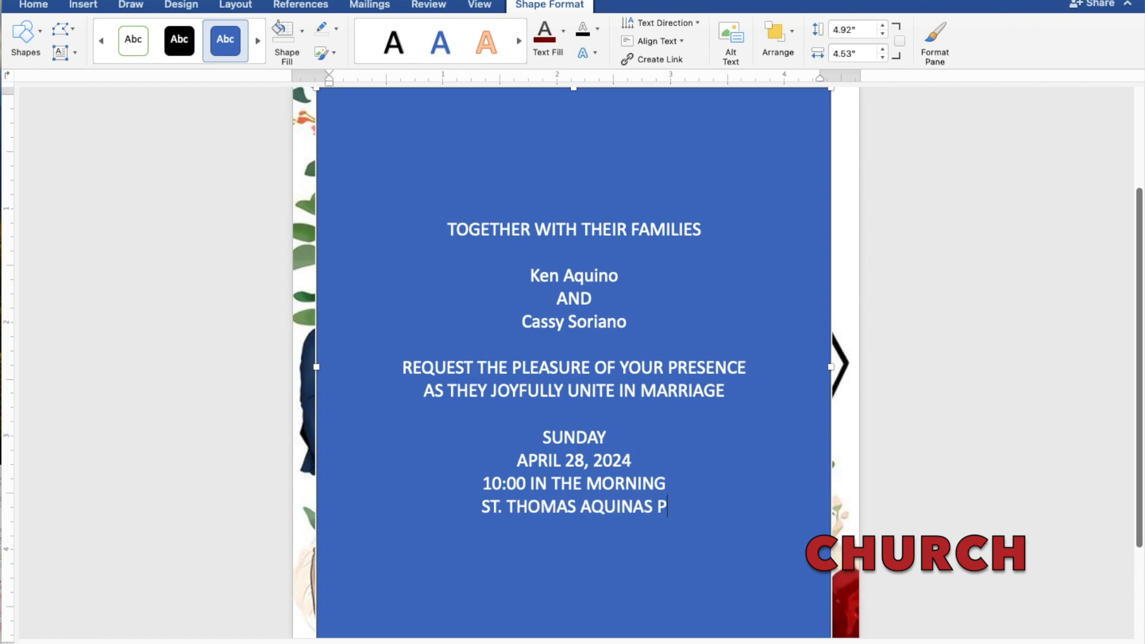
{"action": "type", "text": "ARI"}
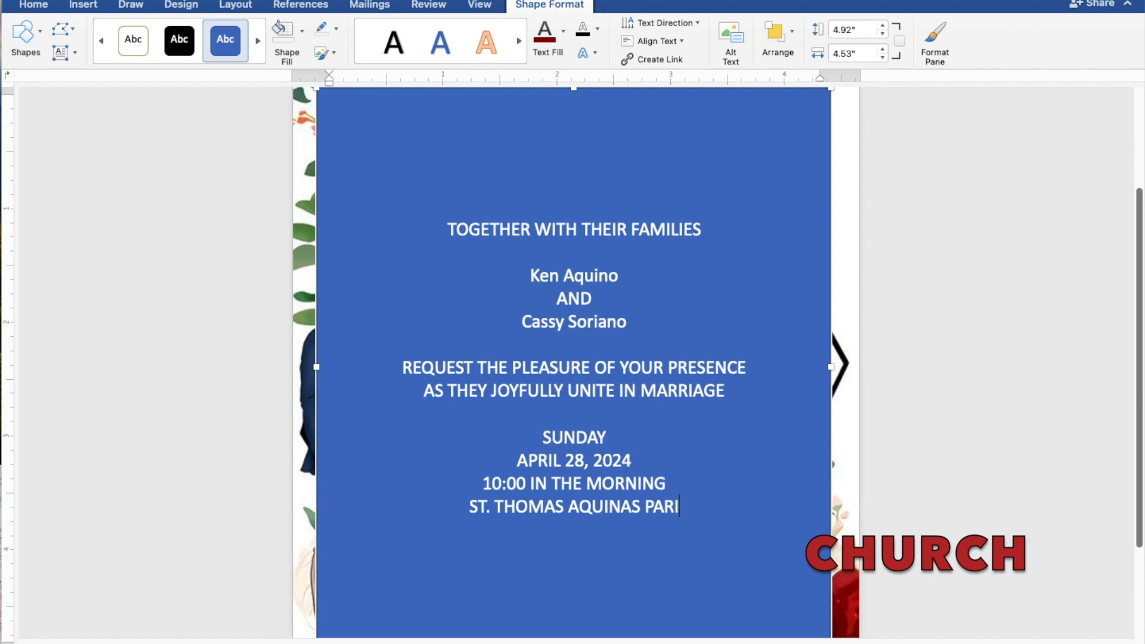
{"action": "type", "text": "SH CHURCH"}
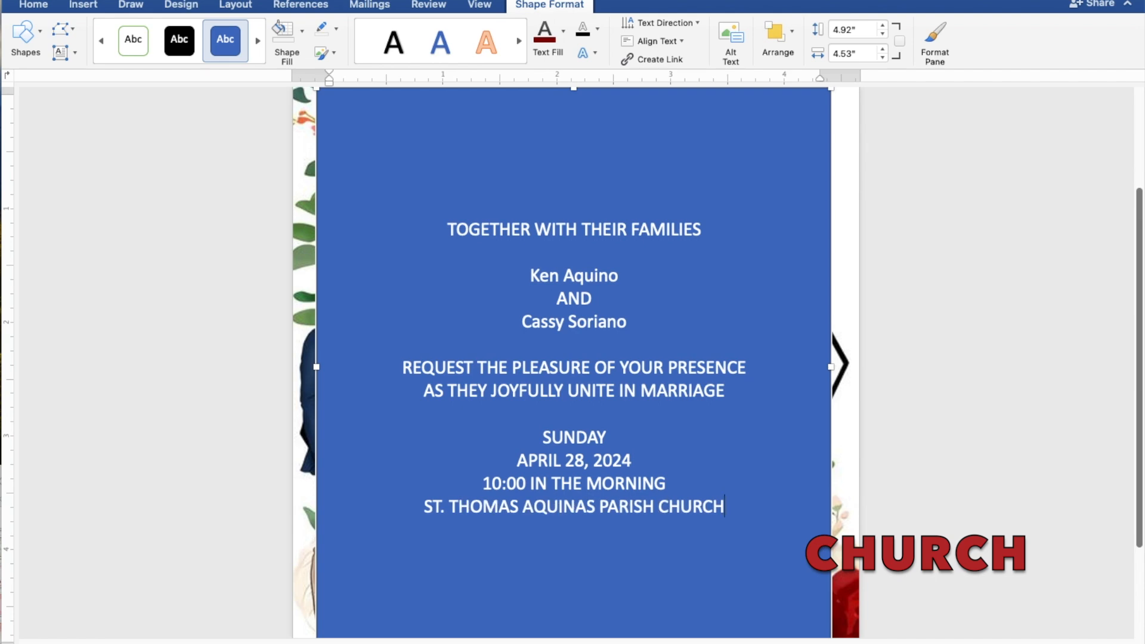
{"action": "key", "text": "Return"}
{"action": "type", "text": "M"}
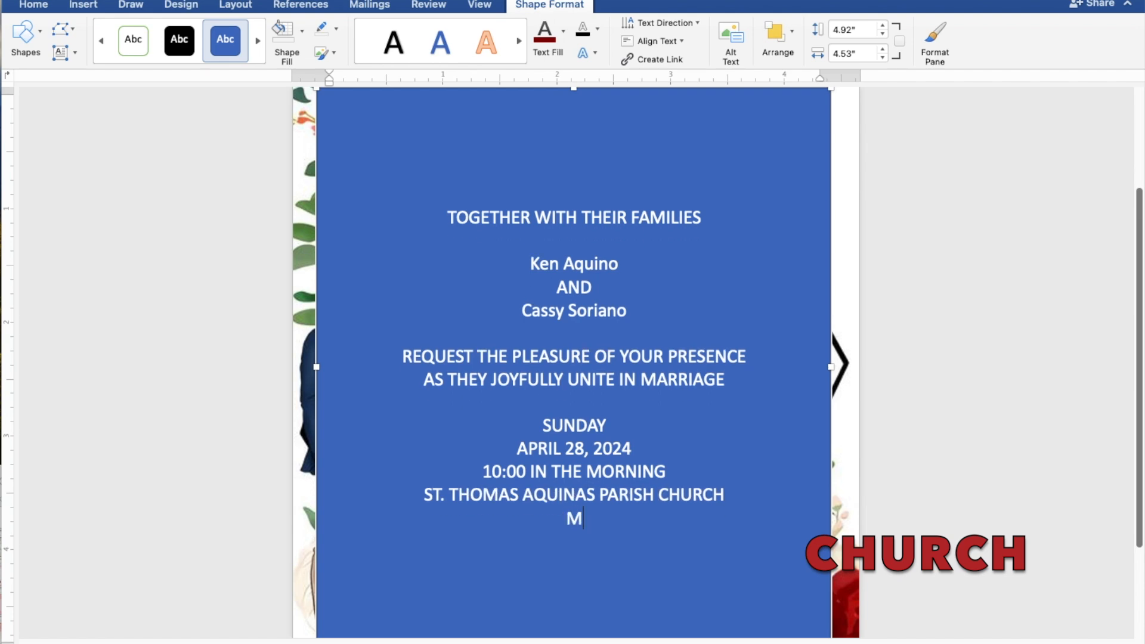
{"action": "type", "text": "ANGALDAN,"}
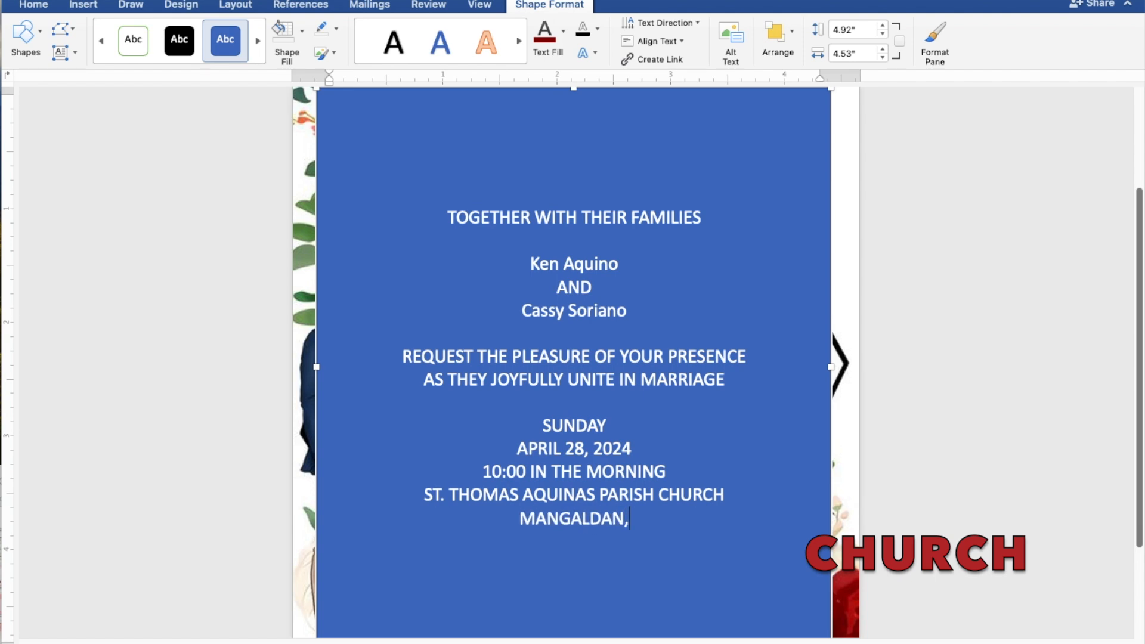
{"action": "type", "text": " P"}
{"action": "type", "text": "ANG"}
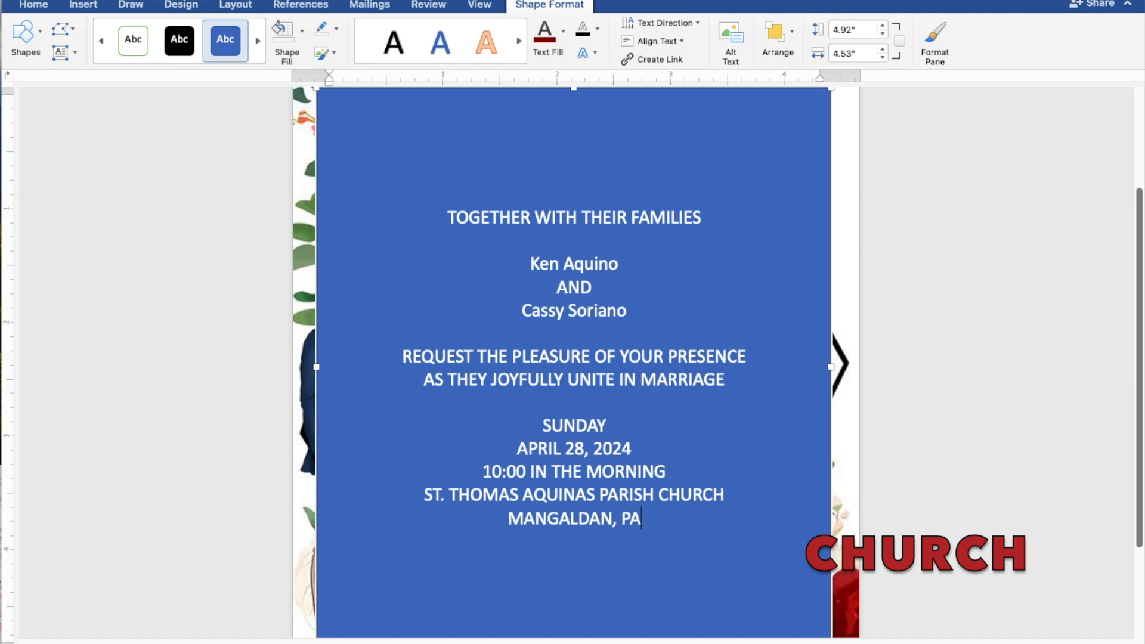
{"action": "type", "text": "ASI"}
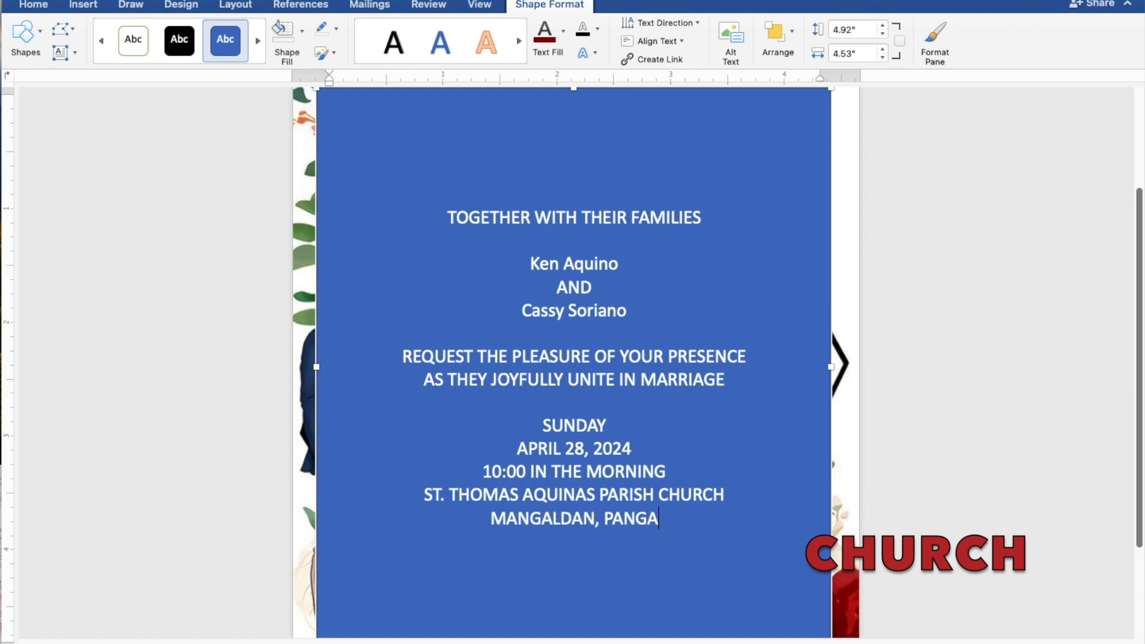
{"action": "type", "text": "NAN"}
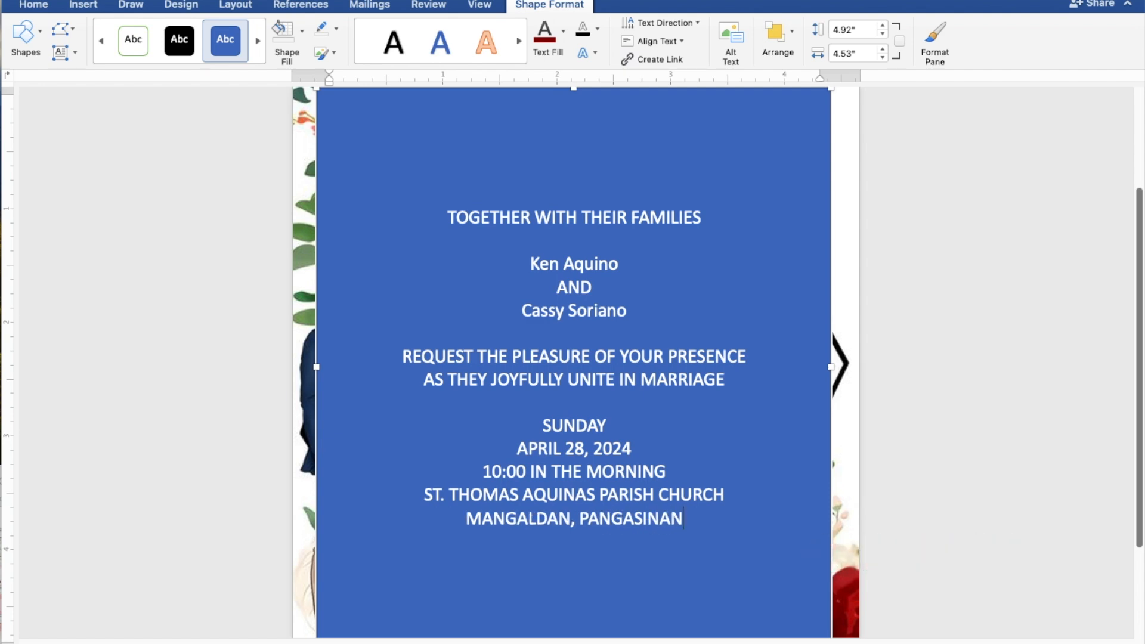
{"action": "key", "text": "Return"}
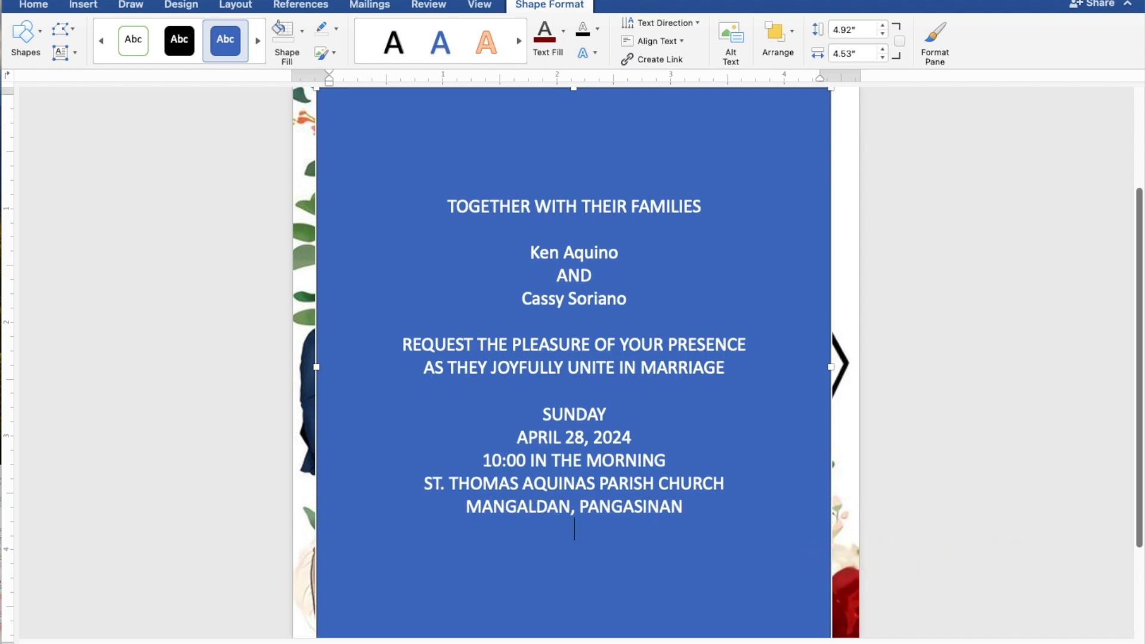
{"action": "key", "text": "Return"}
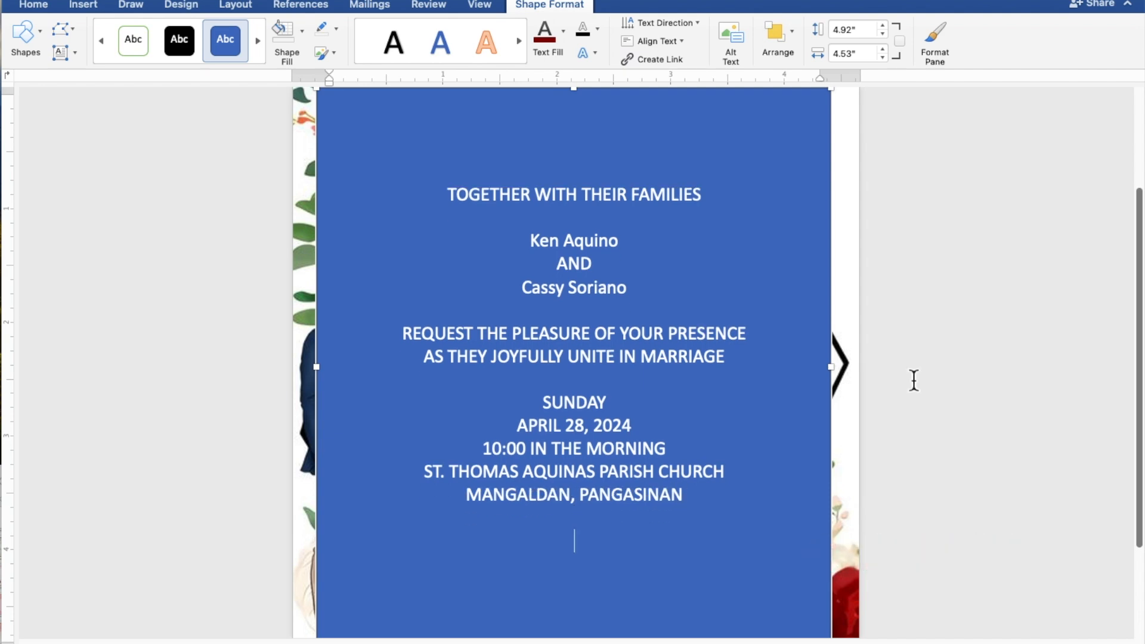
{"action": "type", "text": "Reception"}
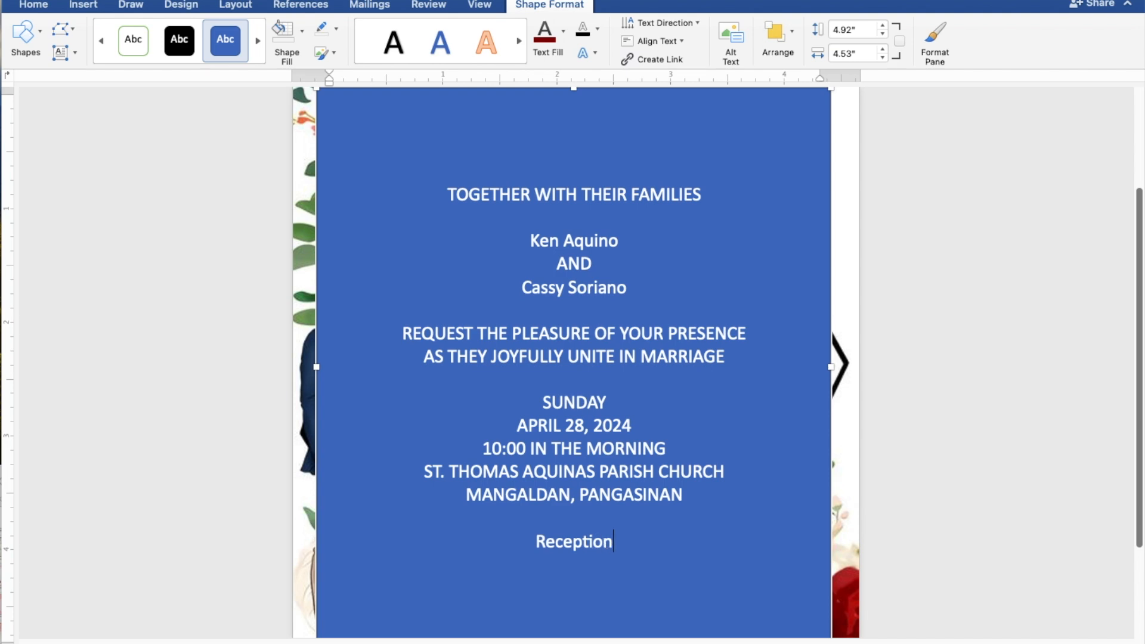
{"action": "type", "text": " to"}
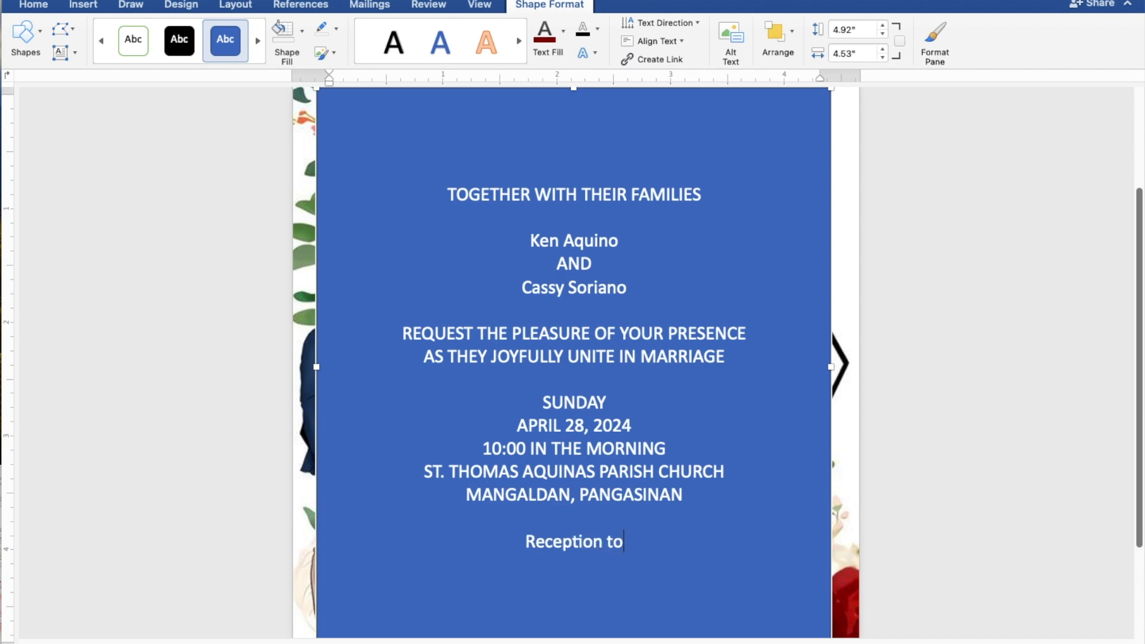
{"action": "type", "text": " fol"}
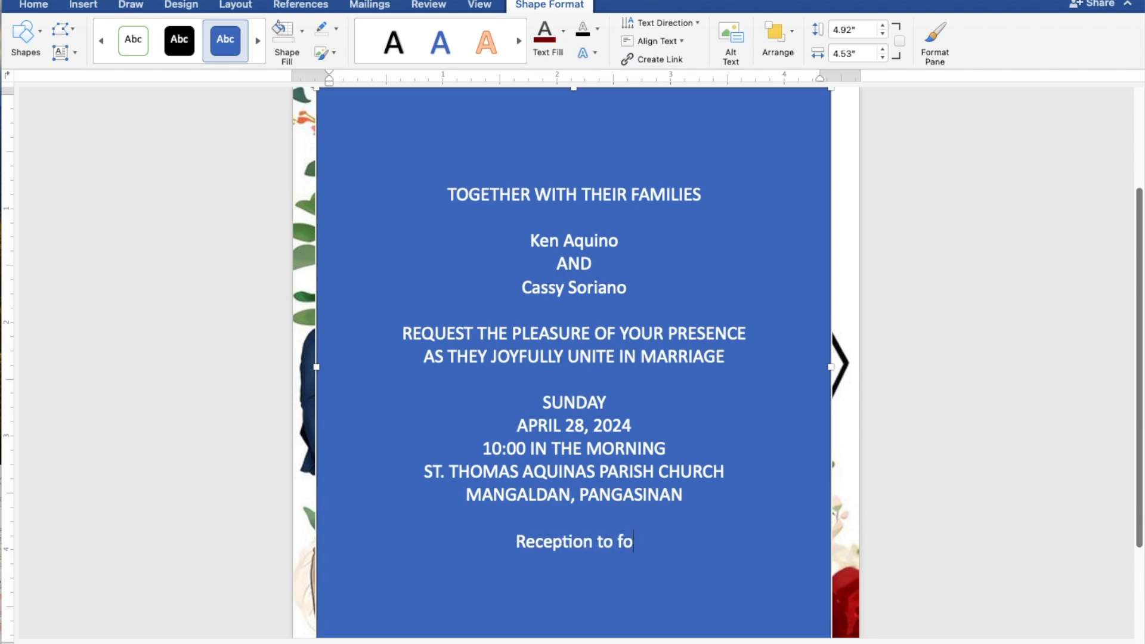
{"action": "type", "text": "low"}
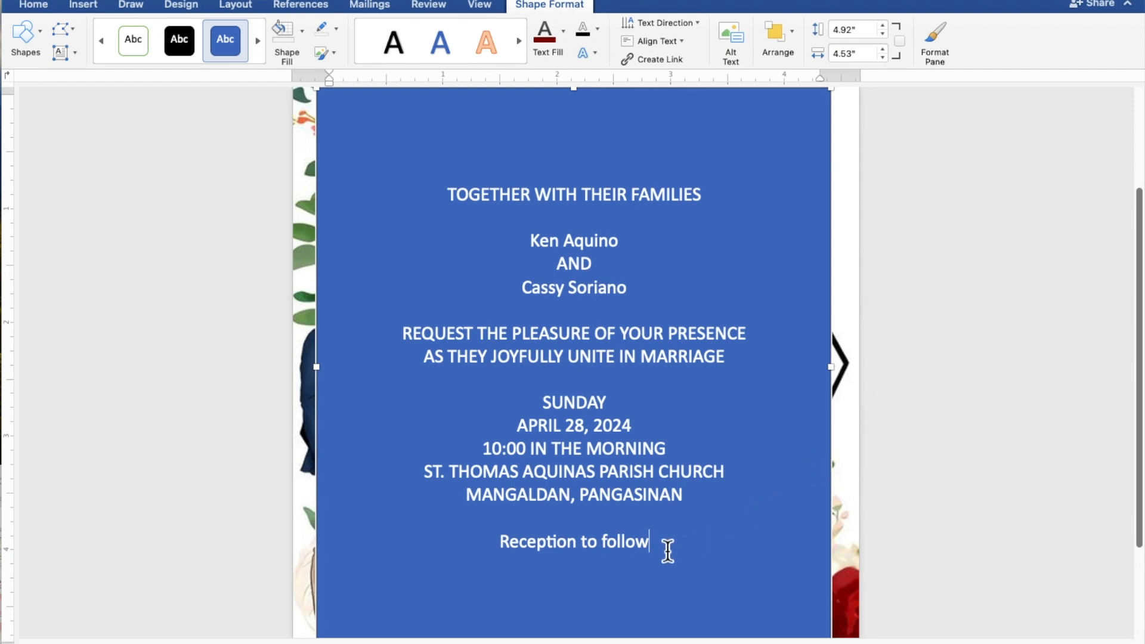
{"action": "left_click_drag", "start_coordinate": [653, 544], "coordinate": [447, 210]}
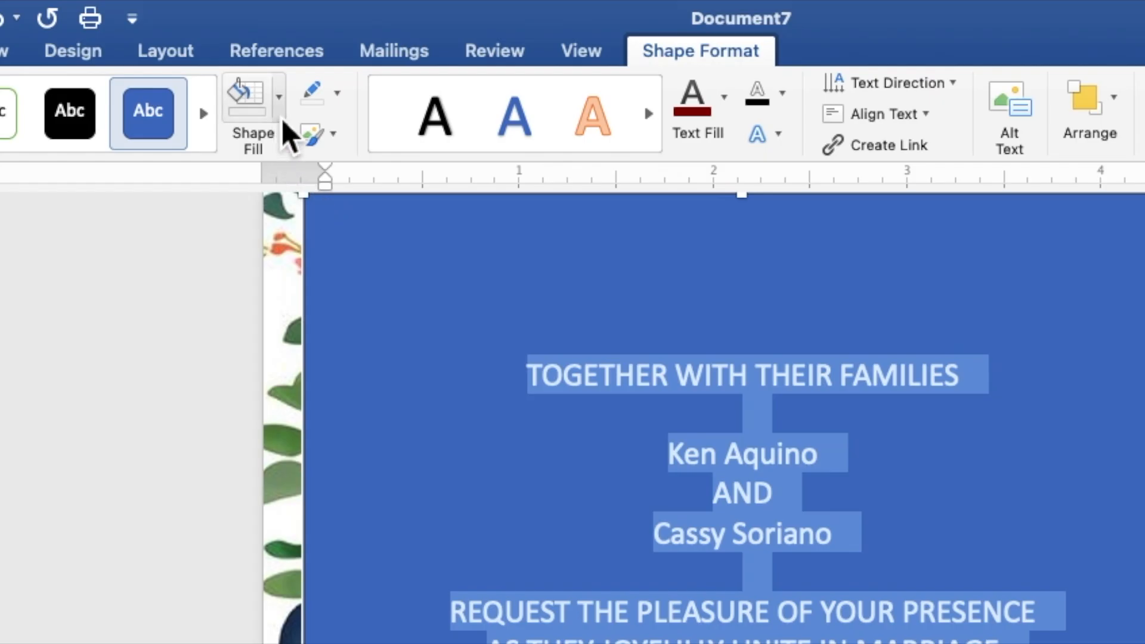
- Remove the text box's blue fill and its outline
{"action": "left_click", "coordinate": [302, 42]}
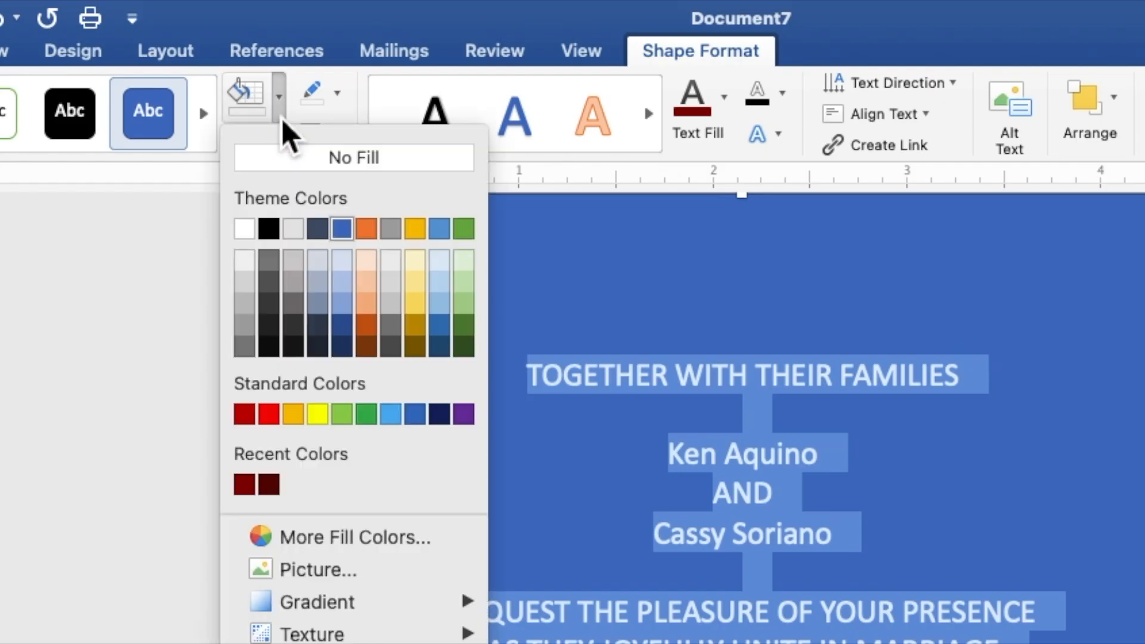
{"action": "left_click", "coordinate": [291, 159]}
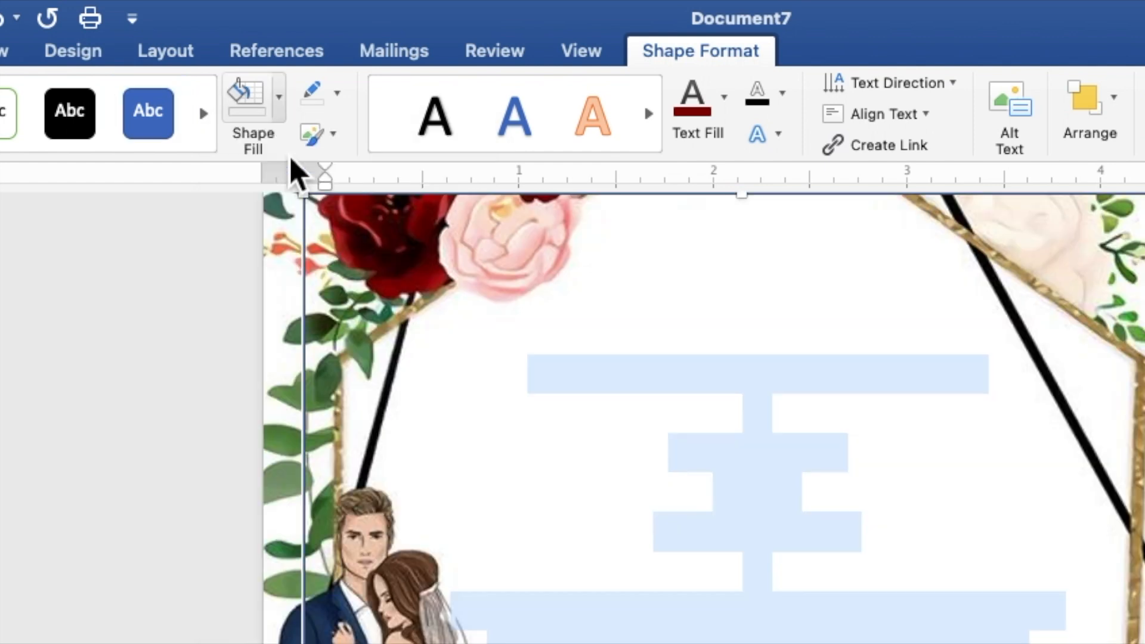
{"action": "left_click", "coordinate": [338, 96]}
{"action": "left_click", "coordinate": [355, 146]}
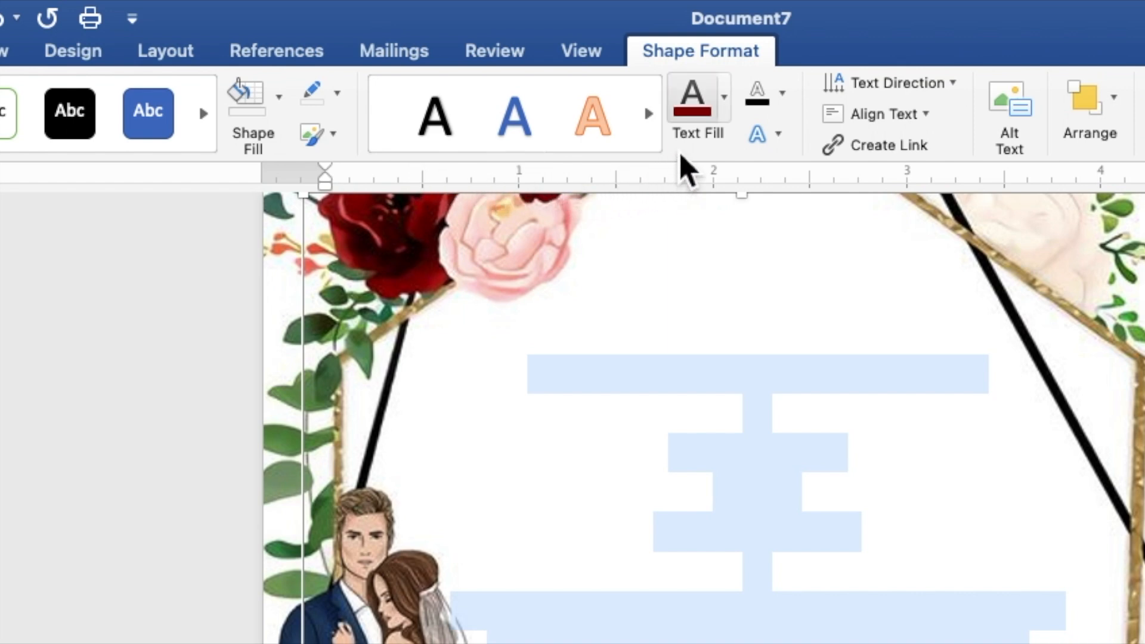
- Turn the selected invitation text black
{"action": "left_click", "coordinate": [724, 98]}
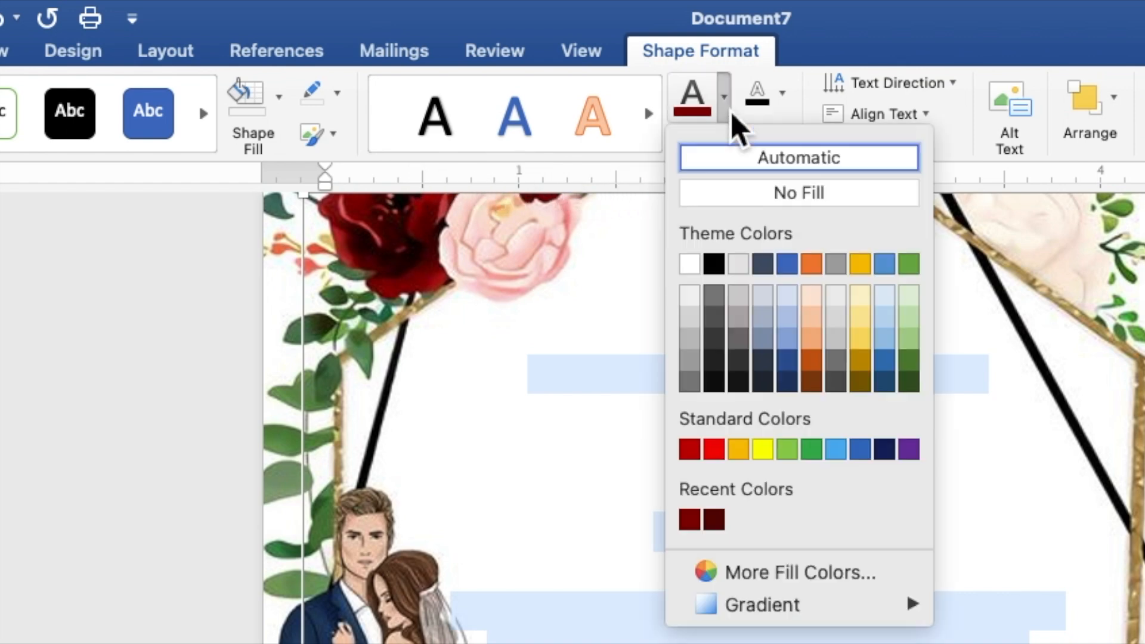
{"action": "left_click", "coordinate": [719, 269]}
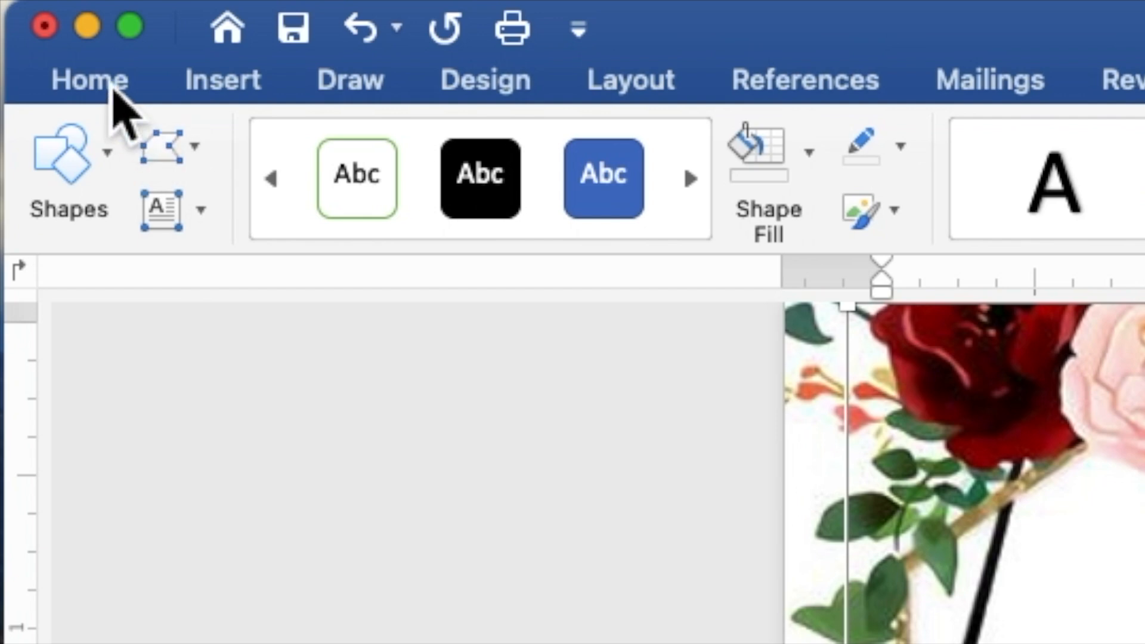
{"action": "left_click", "coordinate": [112, 84]}
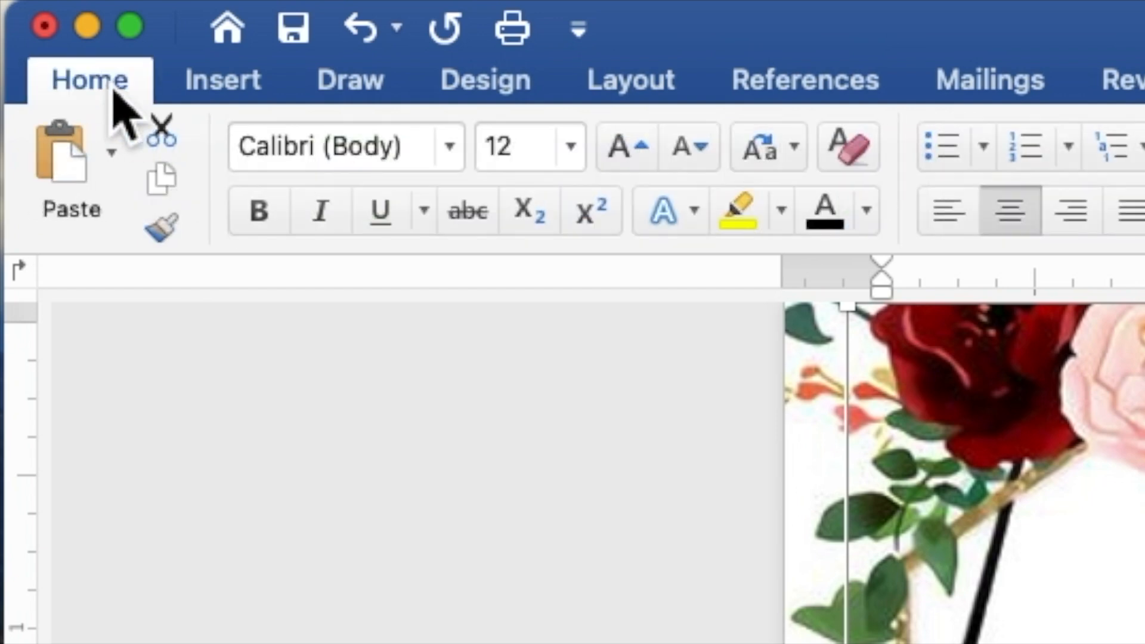
- Set the selected invitation text to Times New Roman at 10 pt
{"action": "left_click", "coordinate": [459, 149]}
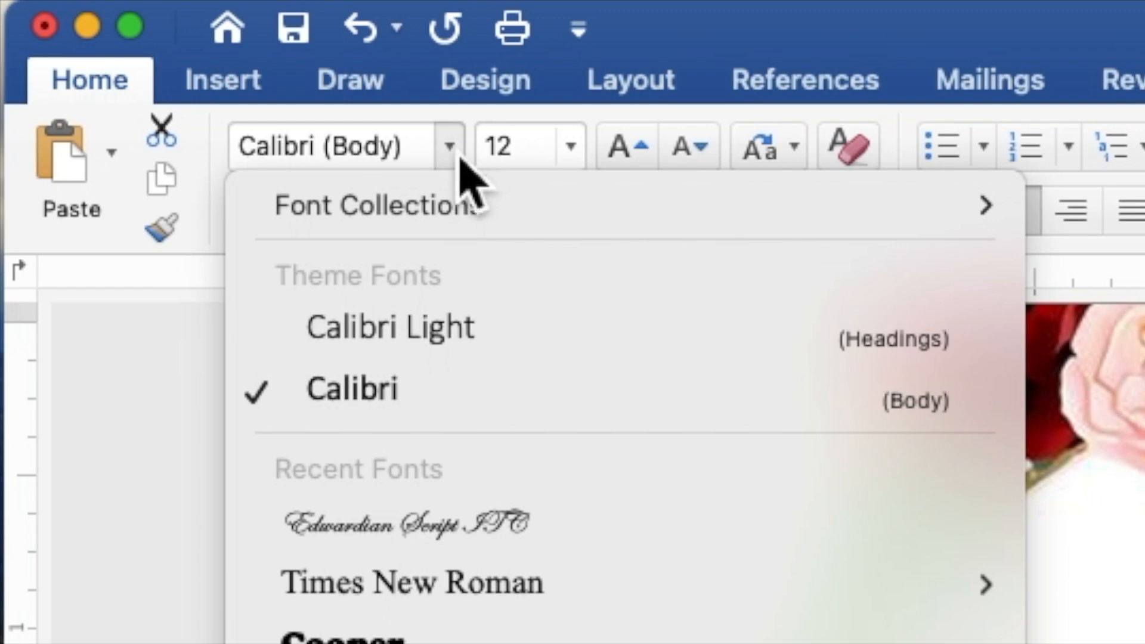
{"action": "left_click", "coordinate": [479, 584]}
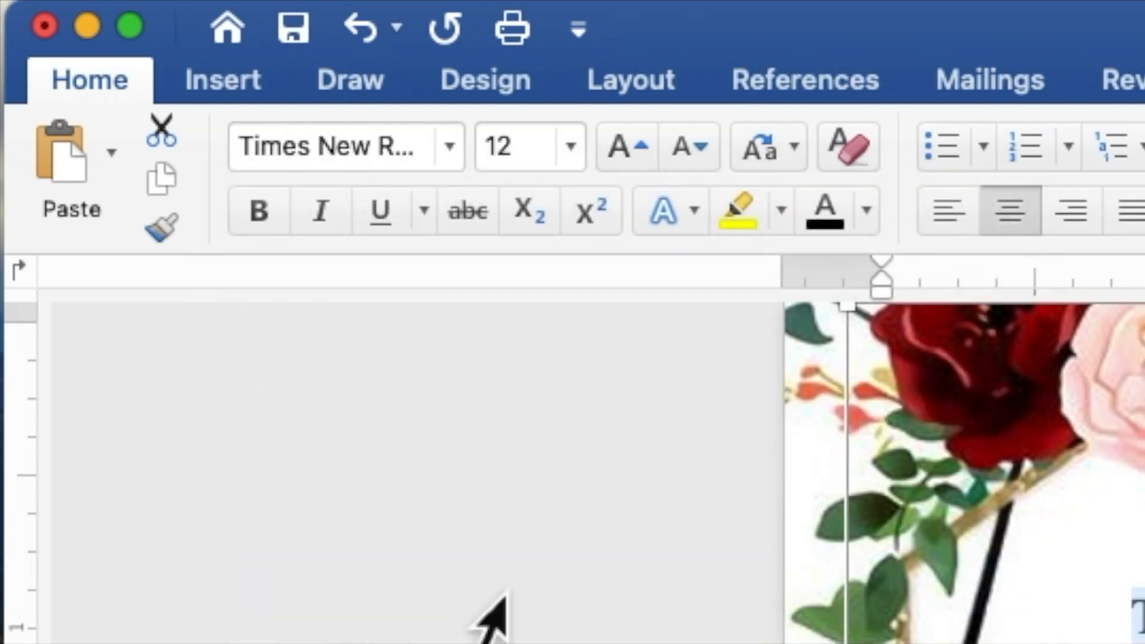
{"action": "left_click", "coordinate": [546, 149]}
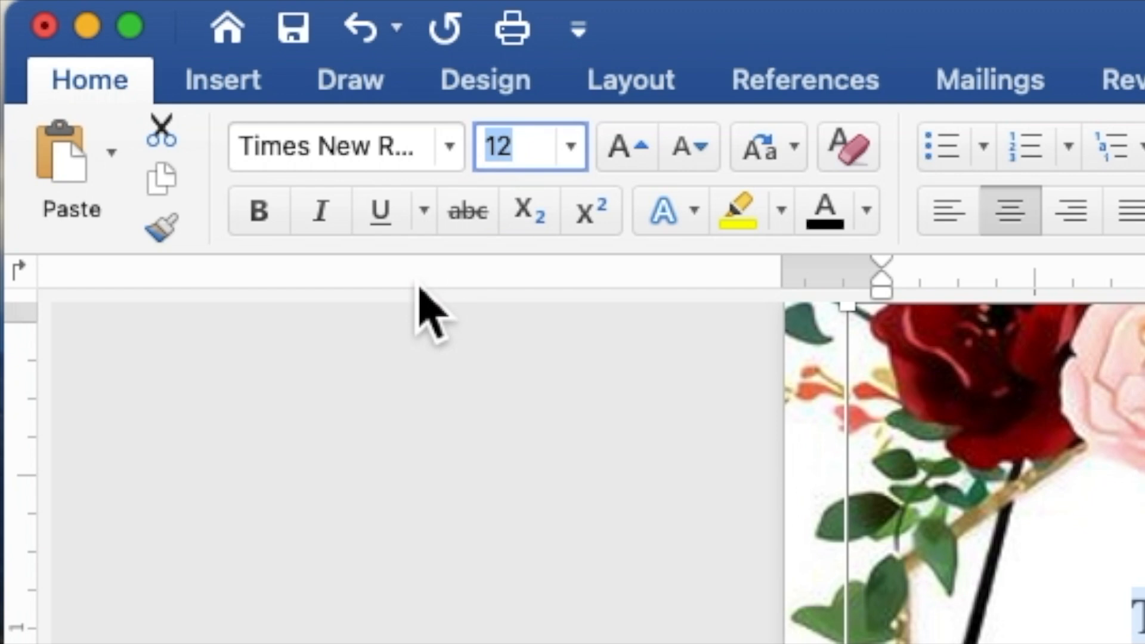
{"action": "type", "text": "10"}
{"action": "key", "text": "Return"}
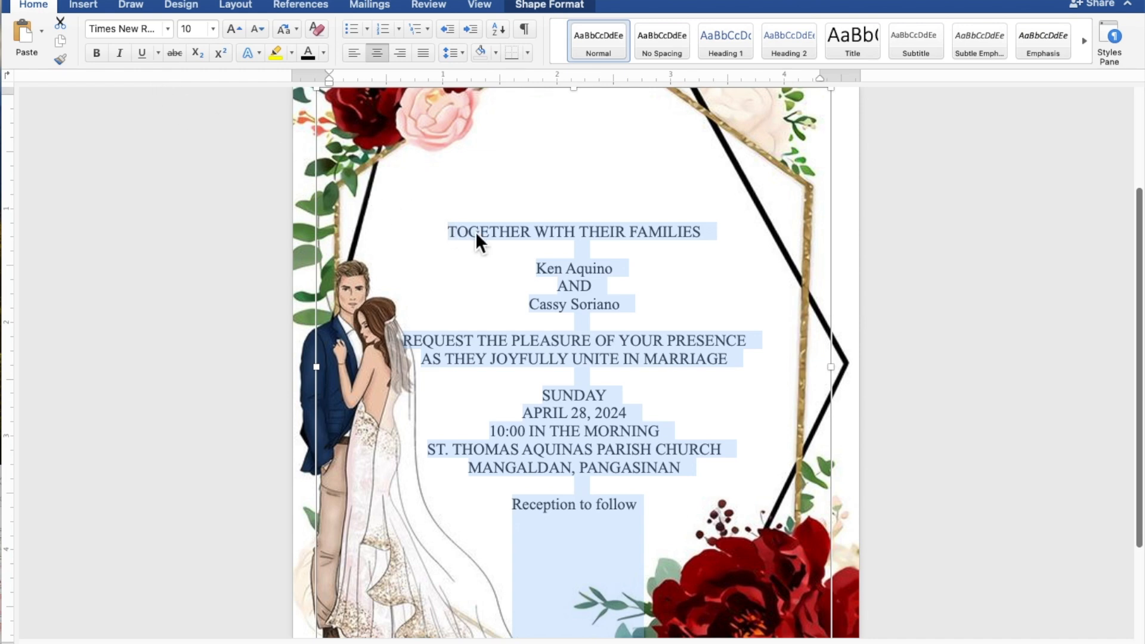
- Apply Edwardian Script ITC to both name lines and the 'Reception to follow' line
{"action": "left_click", "coordinate": [599, 269]}
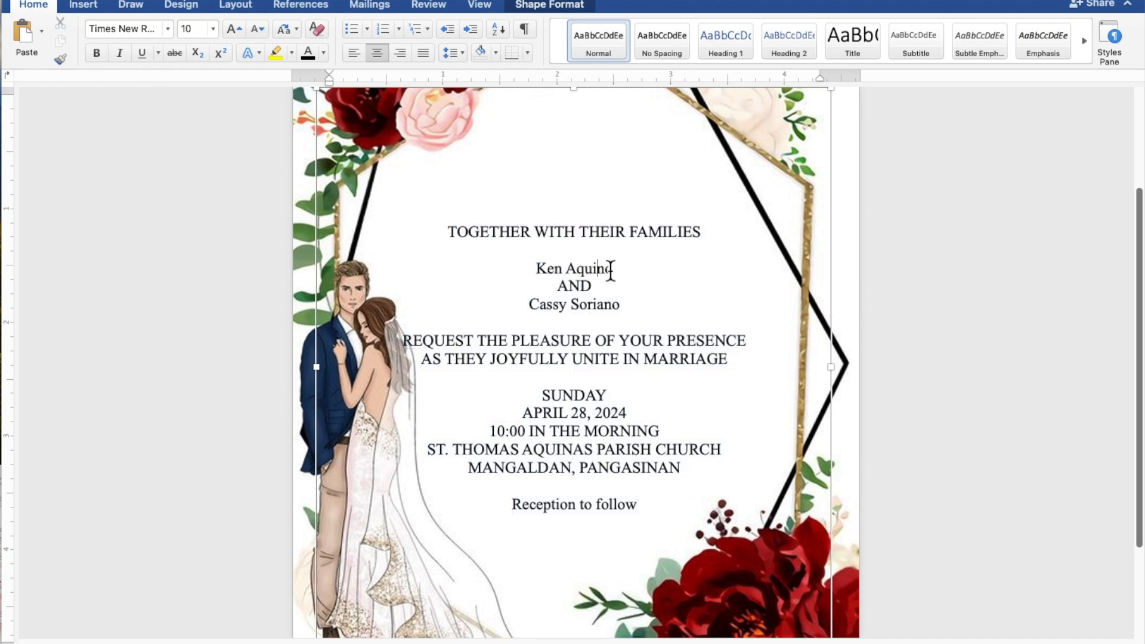
{"action": "left_click_drag", "start_coordinate": [621, 273], "coordinate": [547, 278]}
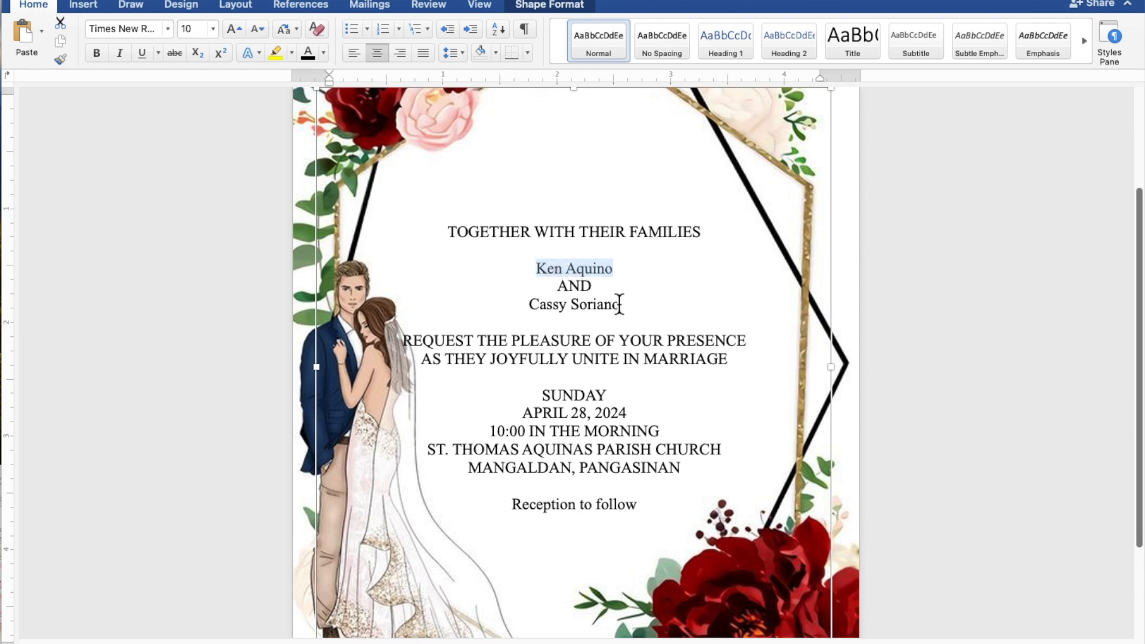
{"action": "left_click_drag", "start_coordinate": [626, 309], "coordinate": [549, 309]}
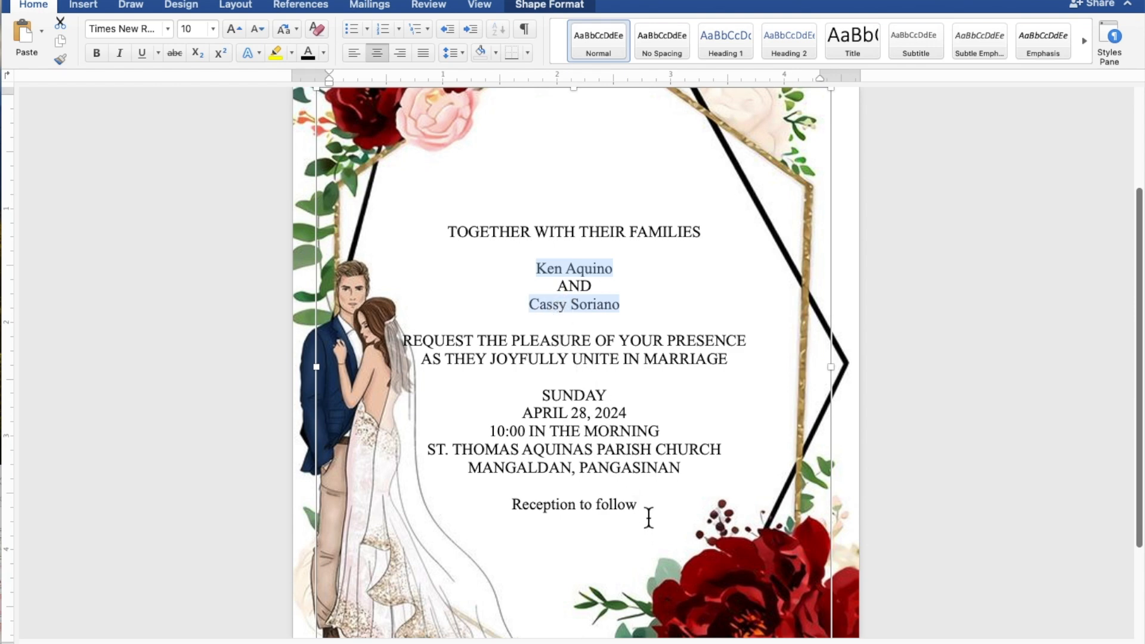
{"action": "left_click_drag", "start_coordinate": [647, 510], "coordinate": [550, 511]}
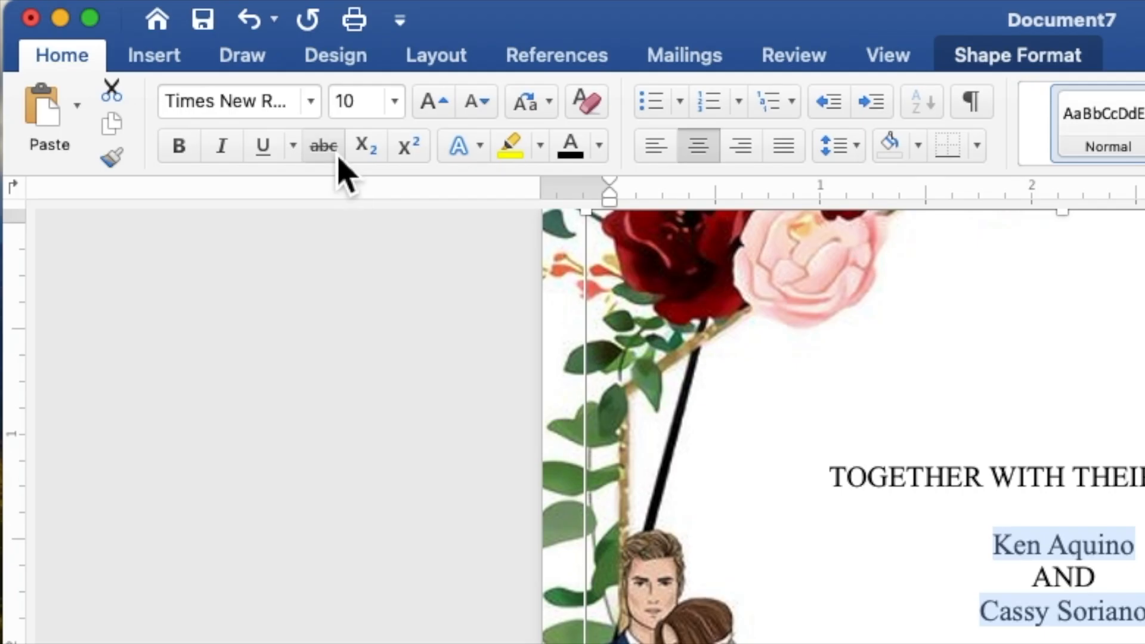
{"action": "left_click", "coordinate": [320, 113]}
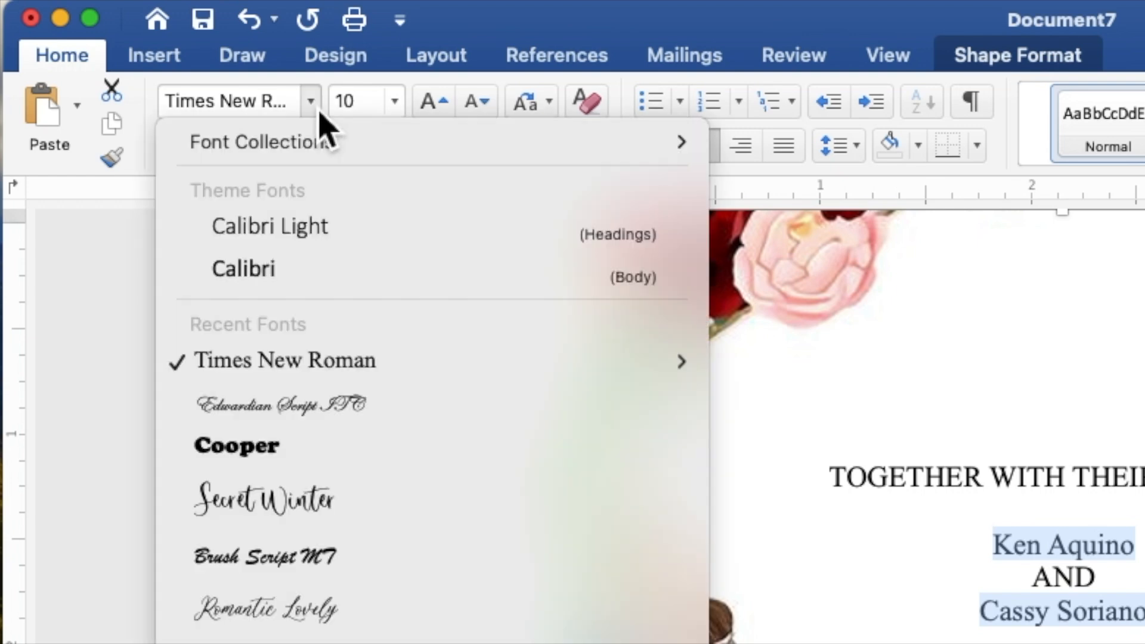
{"action": "left_click", "coordinate": [317, 414]}
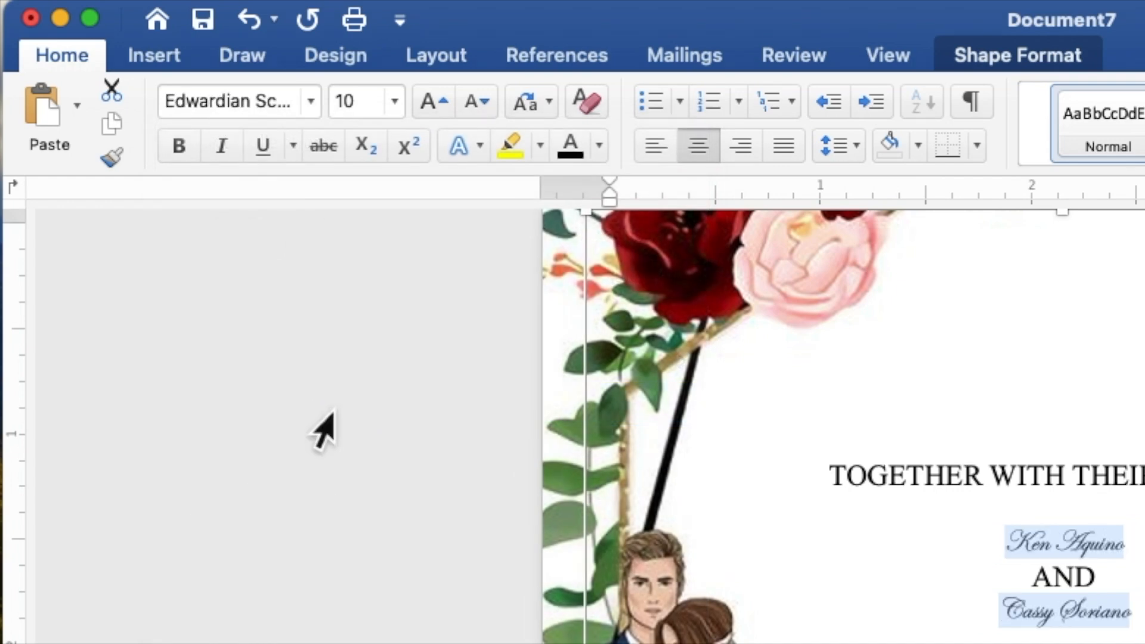
- Make those three lines 20 pt and dark red
{"action": "left_click_drag", "start_coordinate": [375, 107], "coordinate": [335, 107]}
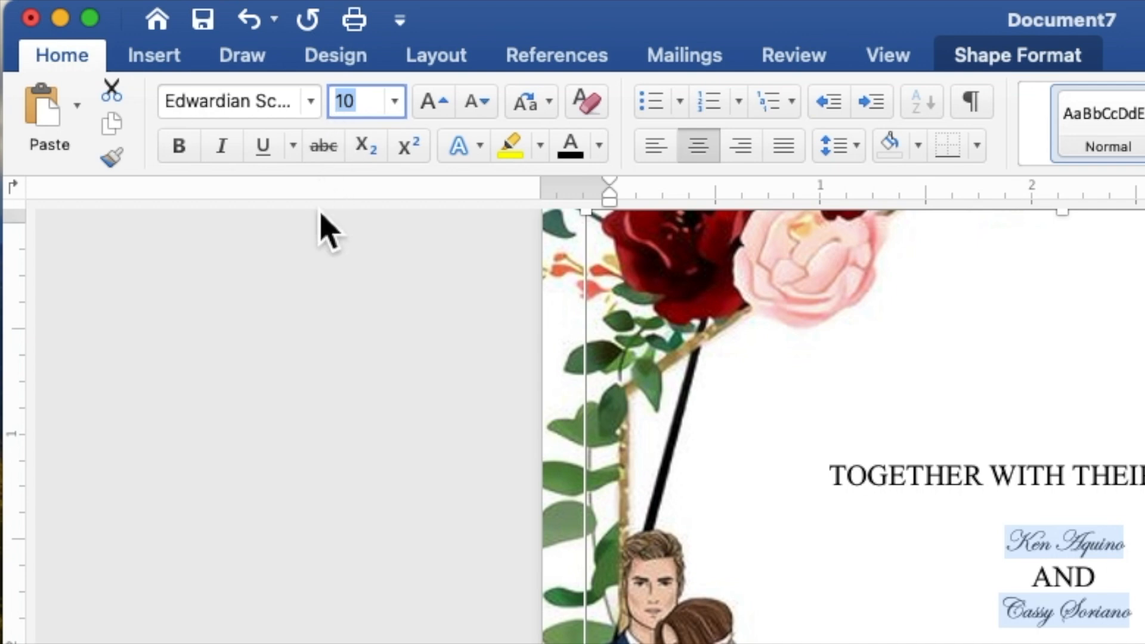
{"action": "type", "text": "20"}
{"action": "key", "text": "Return"}
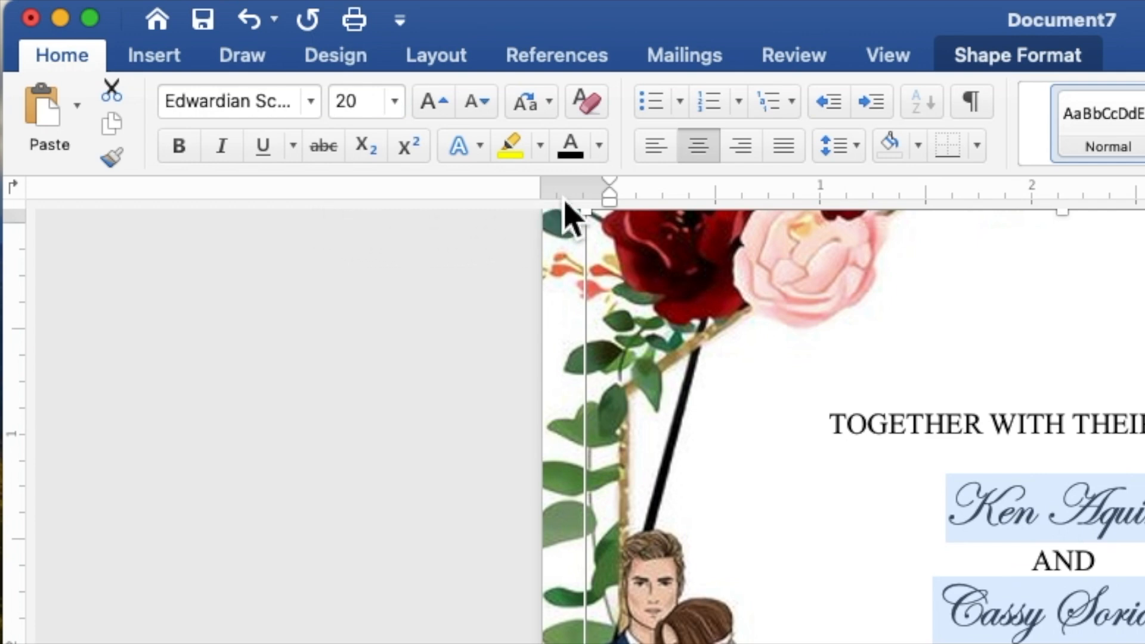
{"action": "left_click", "coordinate": [600, 146]}
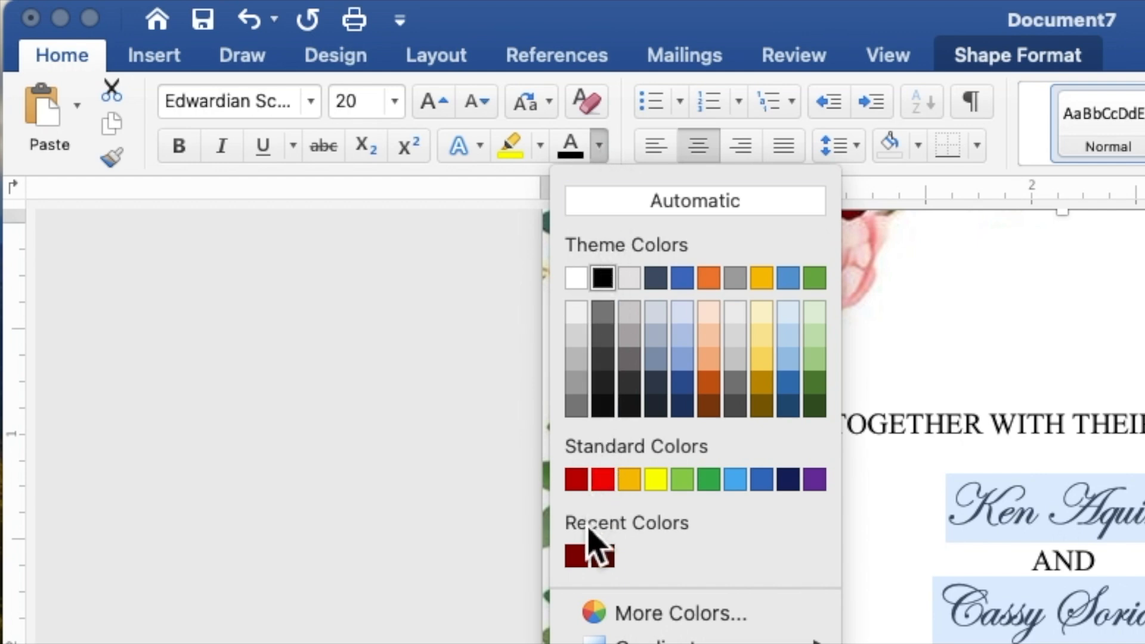
{"action": "left_click", "coordinate": [576, 556]}
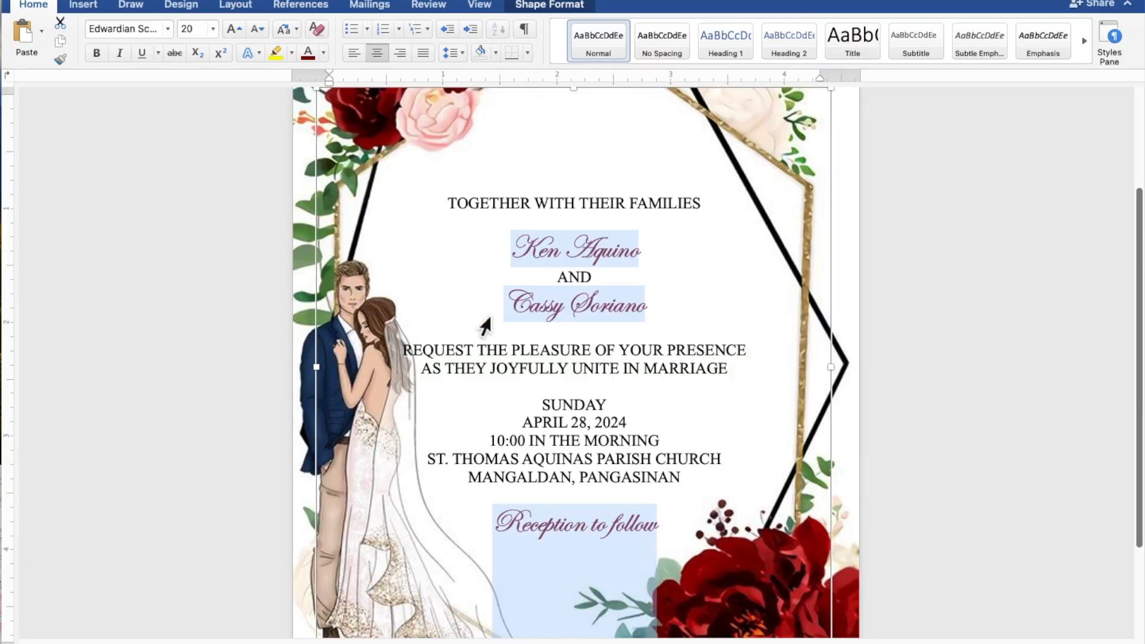
{"action": "left_click", "coordinate": [666, 260]}
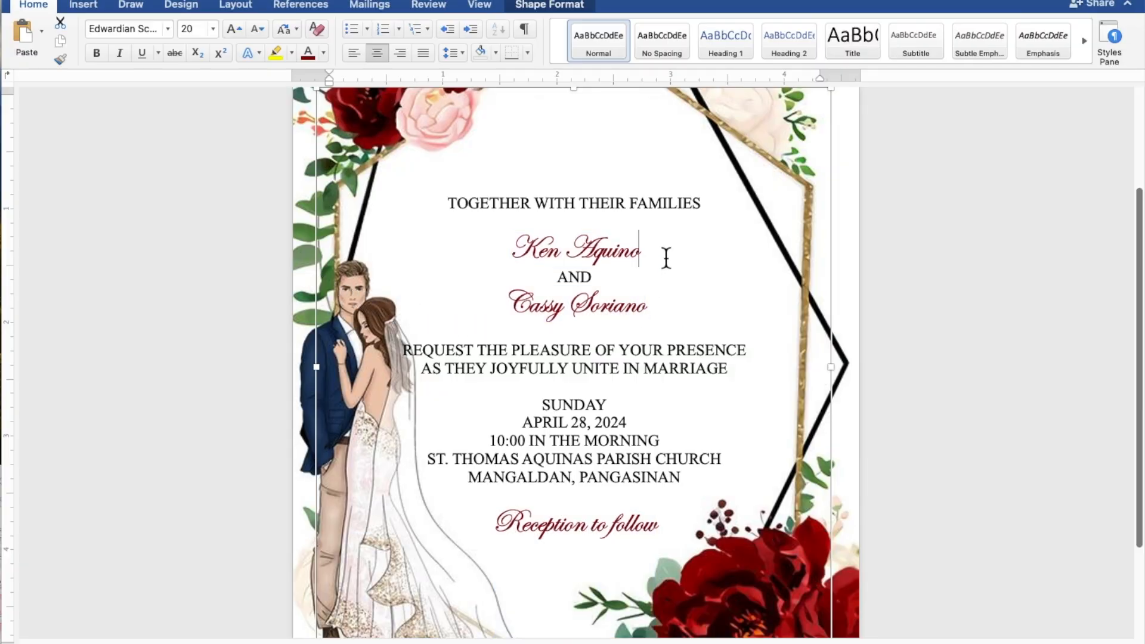
- Enlarge both of the couple's name lines from 20 pt to 40 pt
{"action": "left_click_drag", "start_coordinate": [664, 255], "coordinate": [528, 248]}
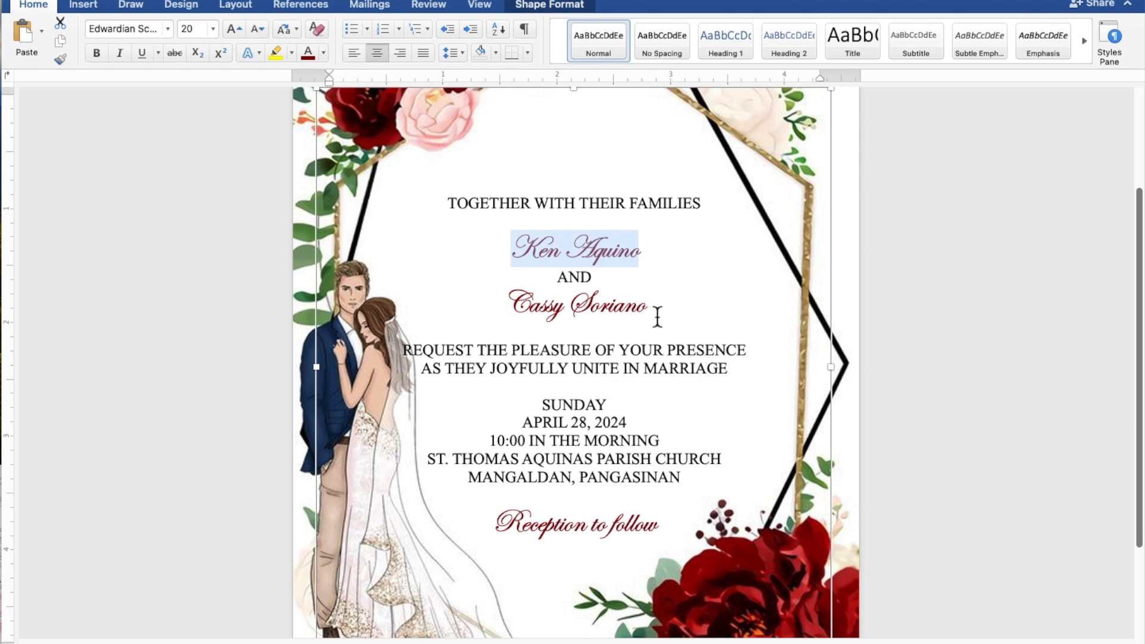
{"action": "left_click_drag", "start_coordinate": [657, 316], "coordinate": [534, 314]}
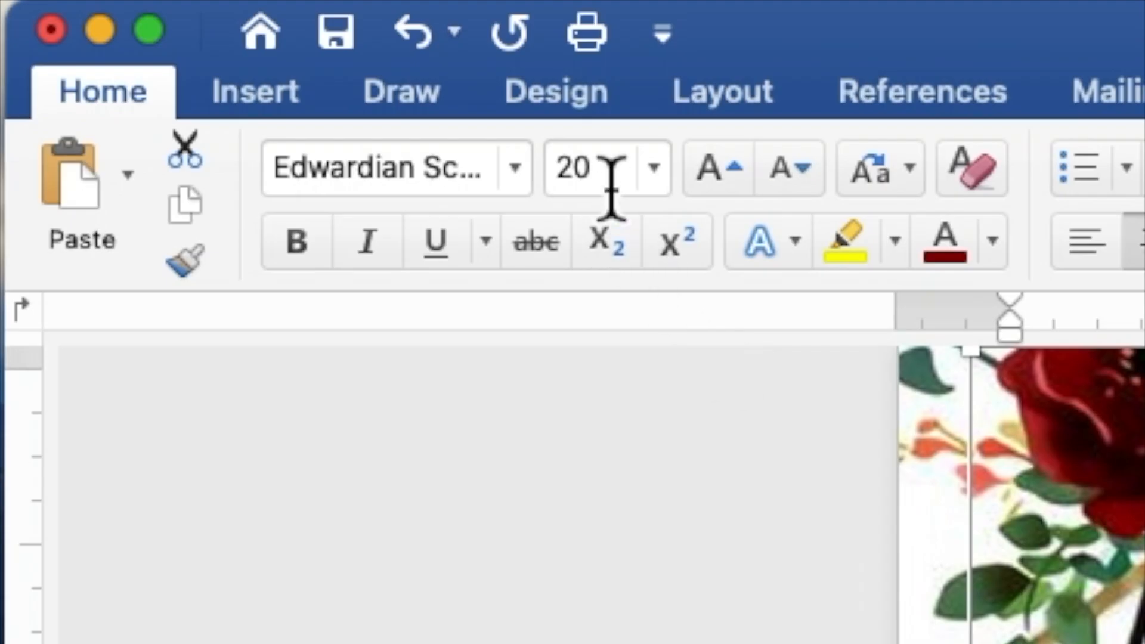
{"action": "left_click_drag", "start_coordinate": [200, 35], "coordinate": [187, 34]}
{"action": "left_click_drag", "start_coordinate": [572, 179], "coordinate": [557, 182]}
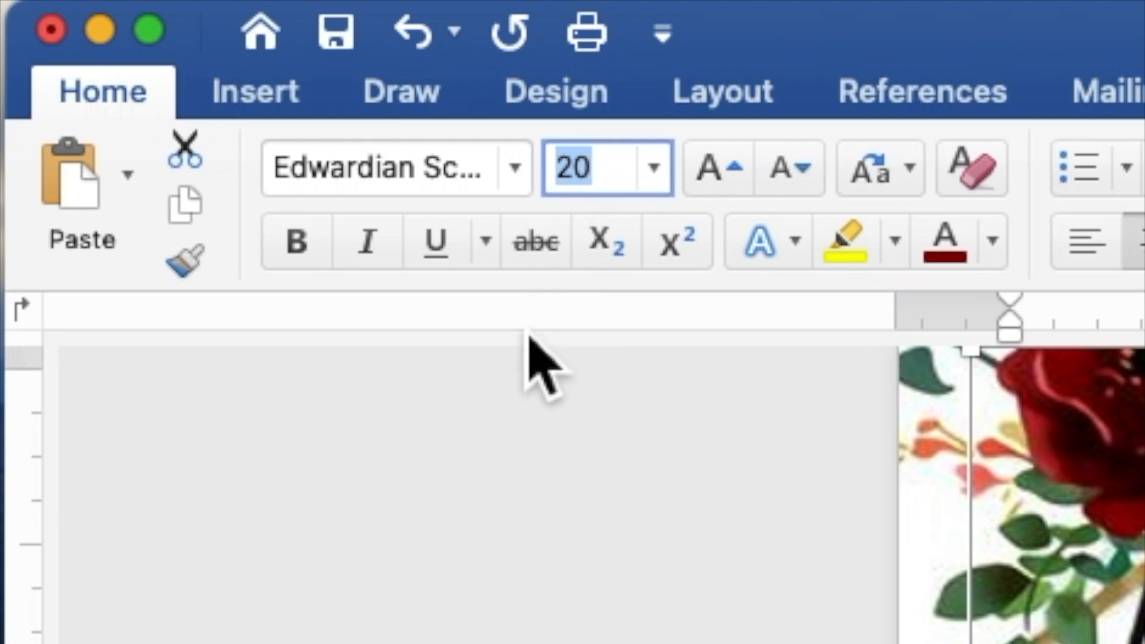
{"action": "type", "text": "40"}
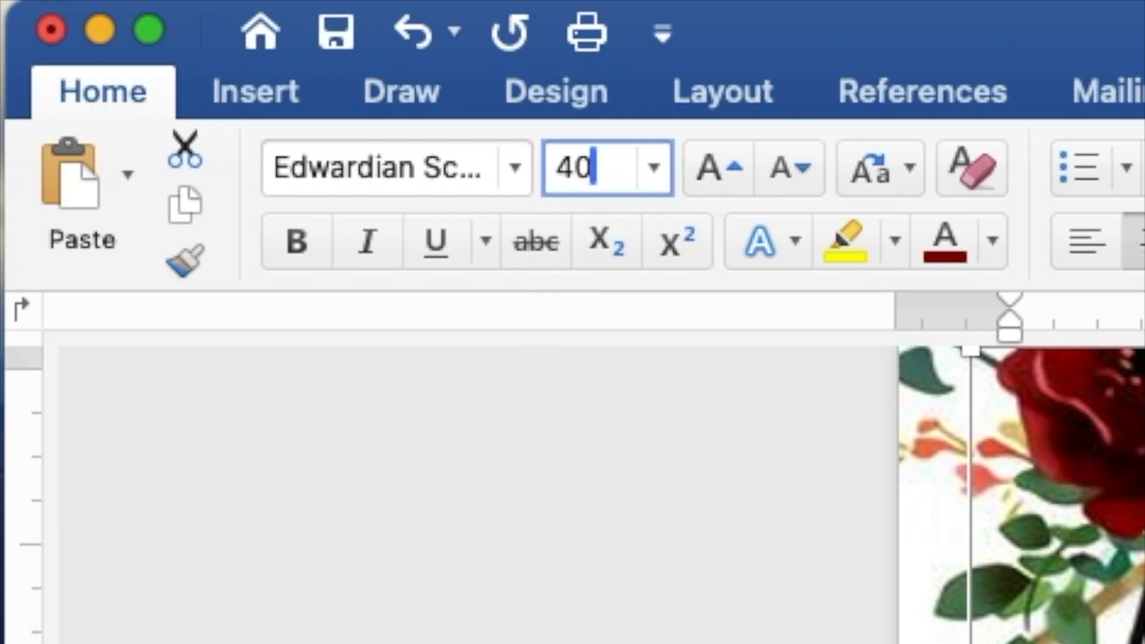
{"action": "key", "text": "Return"}
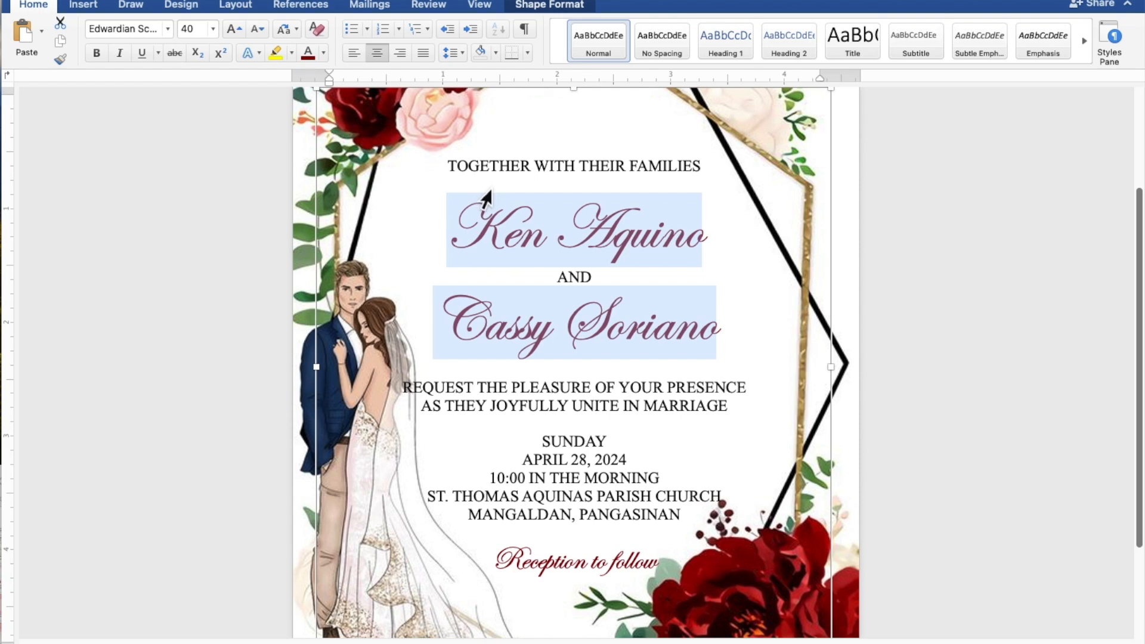
{"action": "scroll", "coordinate": [491, 190], "scroll_direction": "down", "scroll_amount": 5}
{"action": "scroll", "coordinate": [486, 197], "scroll_direction": "down", "scroll_amount": 3}
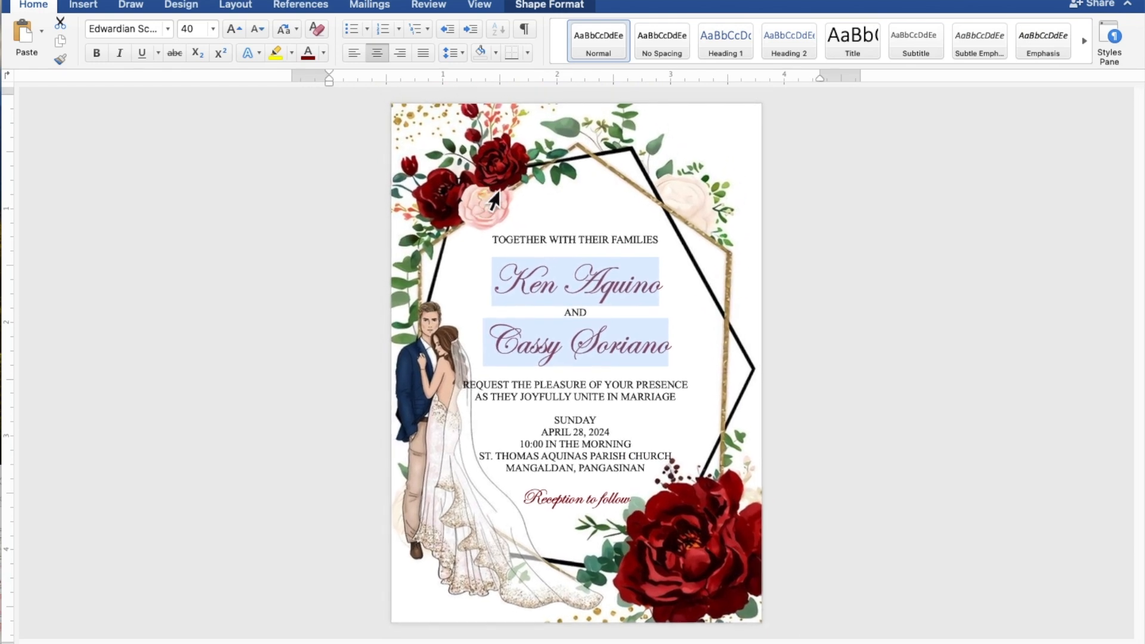
- Nudge the invitation text box up three arrow-key steps over the floral frame
{"action": "left_click", "coordinate": [531, 201]}
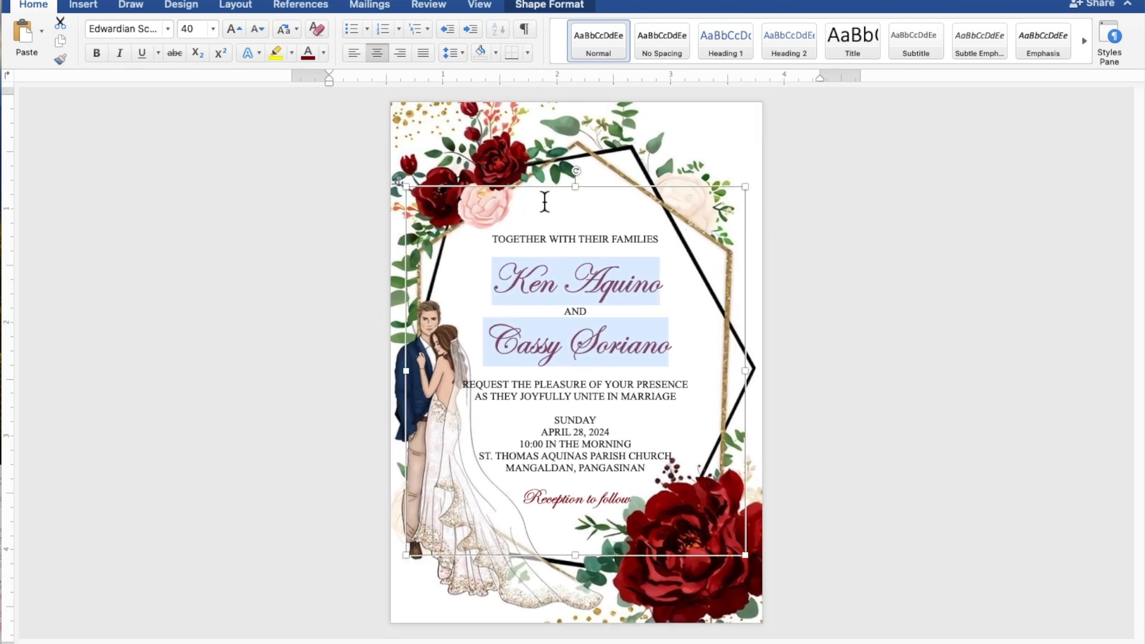
{"action": "left_click", "coordinate": [635, 196]}
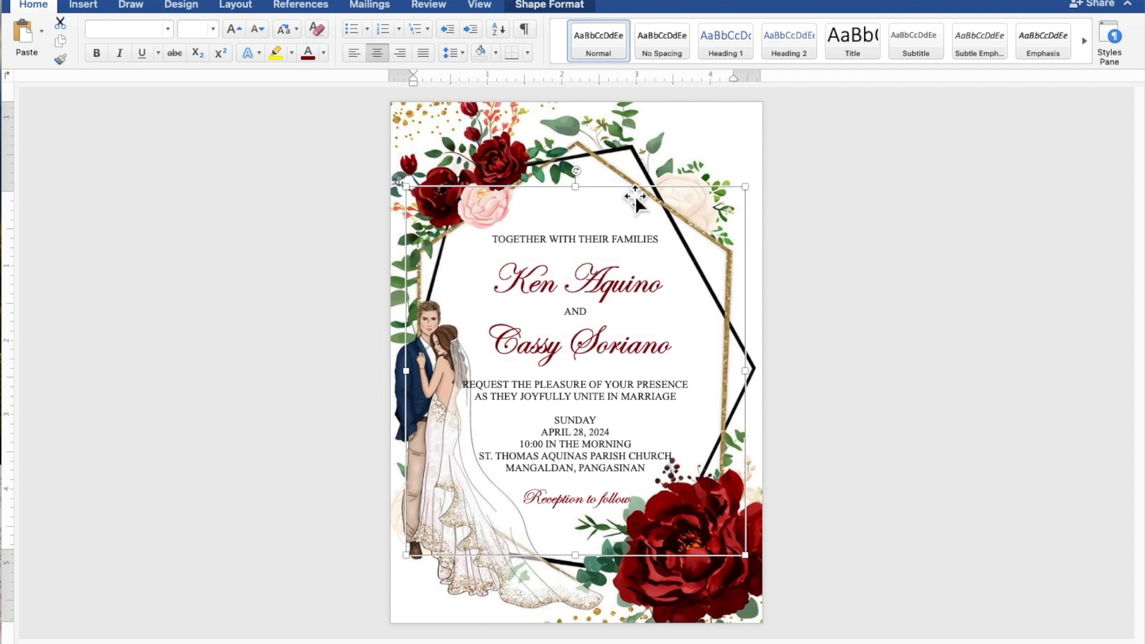
{"action": "key", "text": "Up"}
{"action": "key", "text": "Up"}
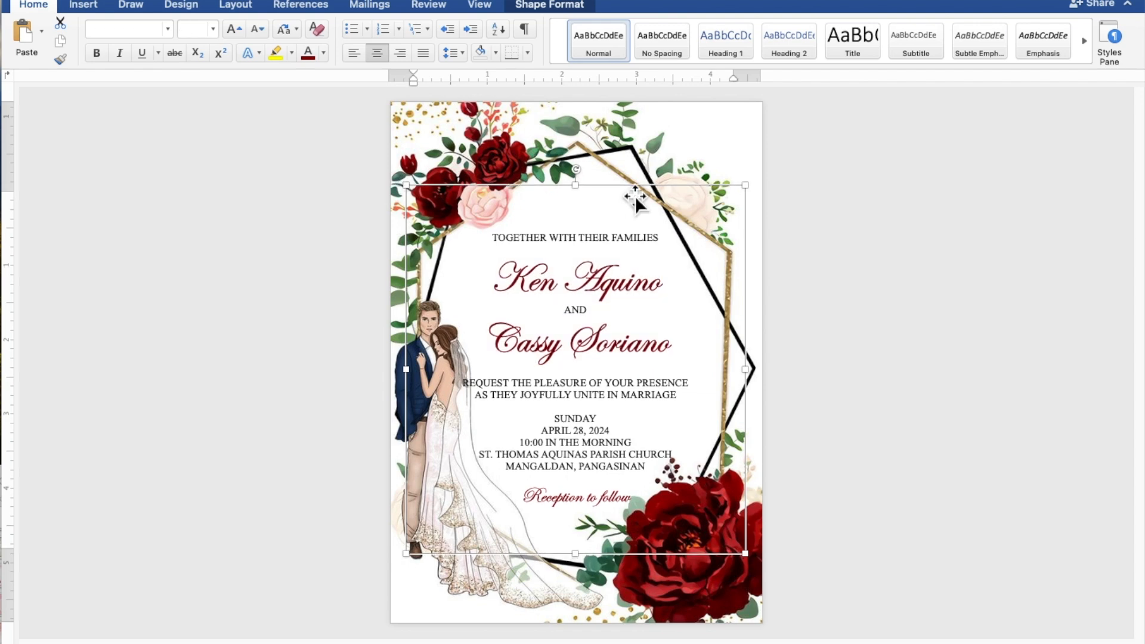
{"action": "key", "text": "Up"}
{"action": "key", "text": "Up"}
{"action": "key", "text": "Up"}
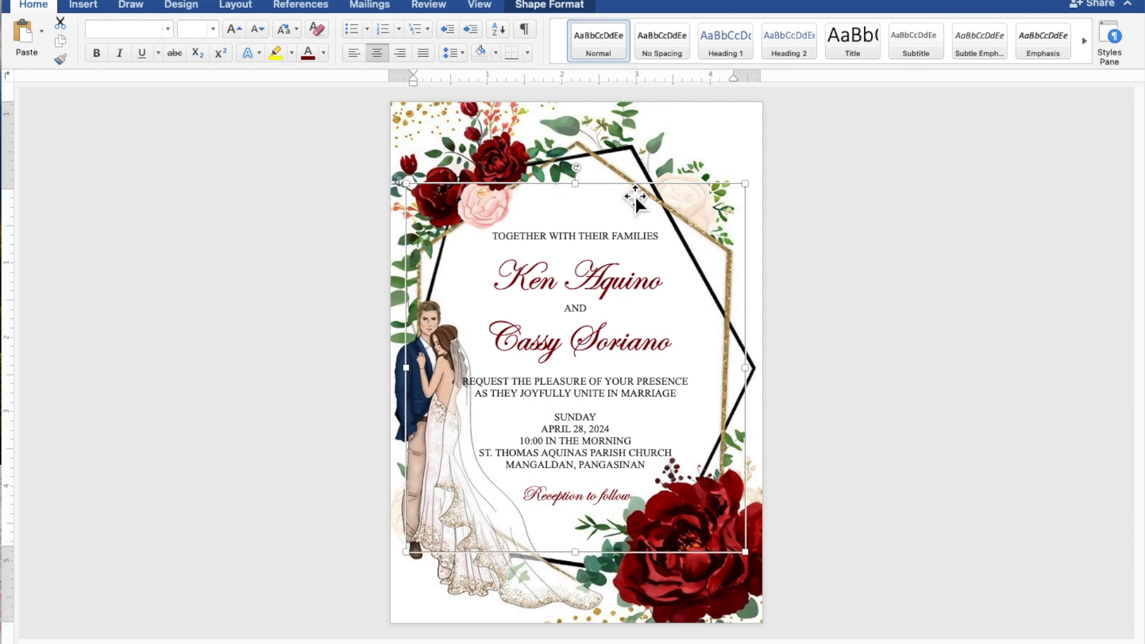
{"action": "key", "text": "Up"}
{"action": "key", "text": "Up"}
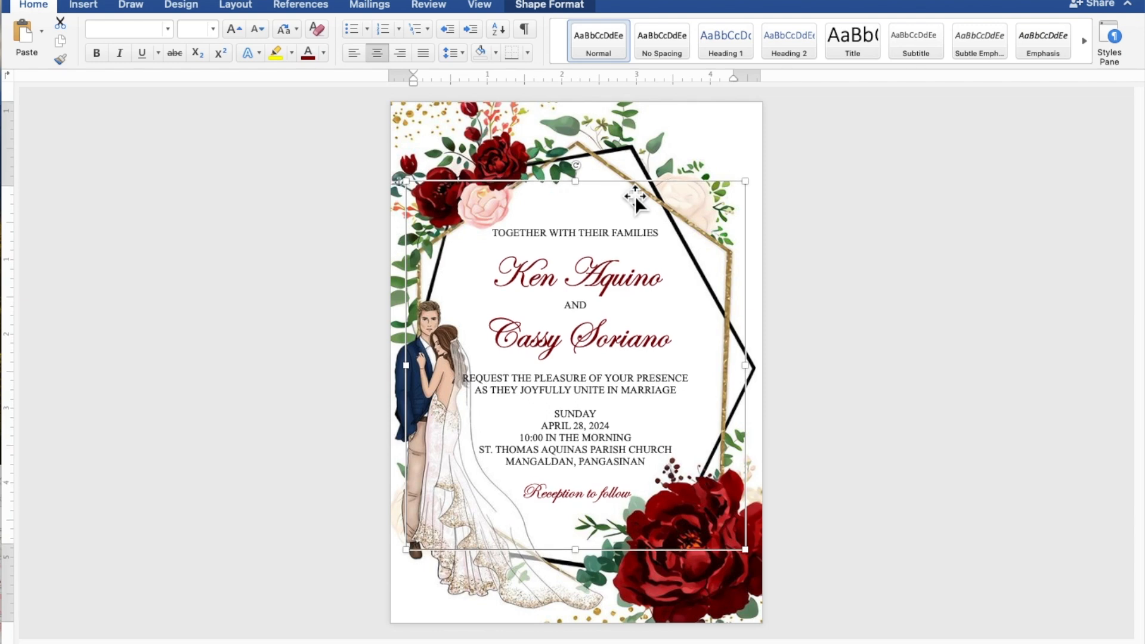
{"action": "left_click", "coordinate": [900, 242]}
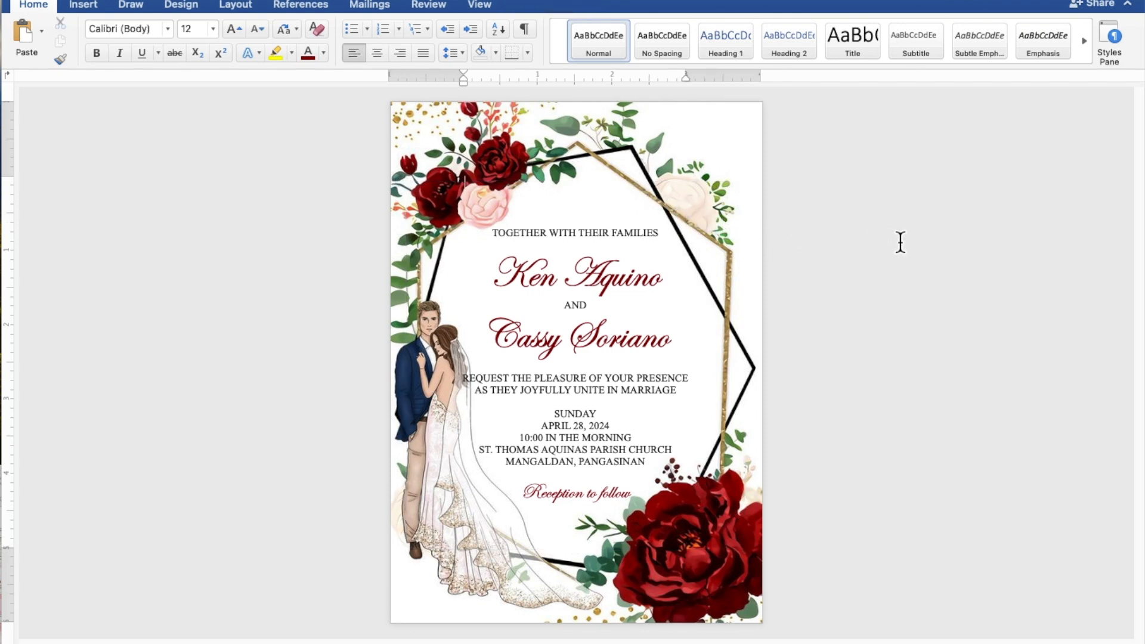